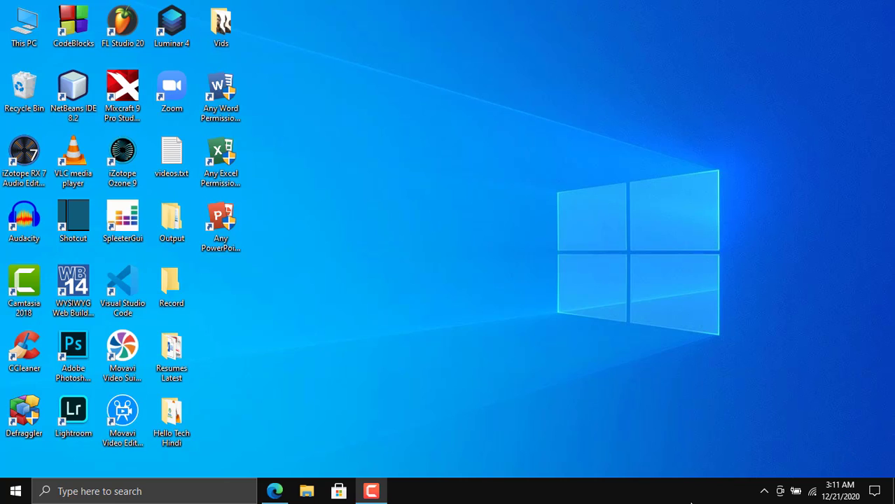
- Launch Word through a 'winword' search and create a new blank document
{"action": "left_click", "coordinate": [154, 498]}
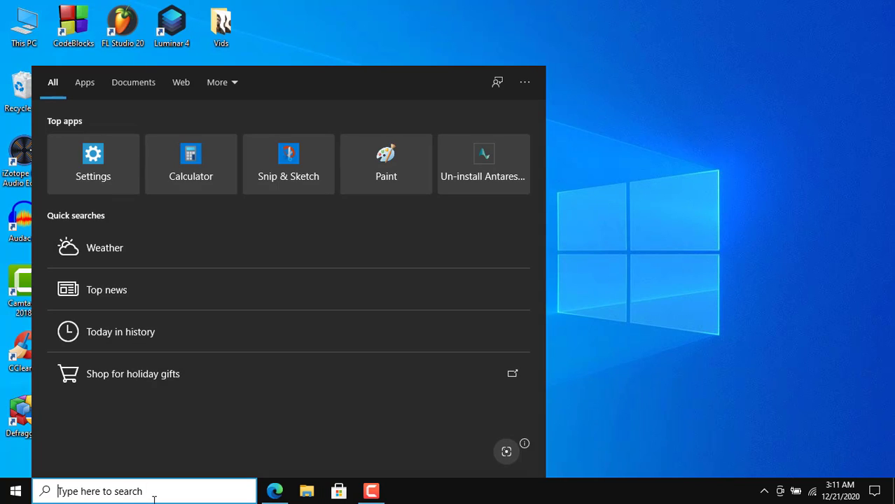
{"action": "type", "text": "winword"}
{"action": "key", "text": "Return"}
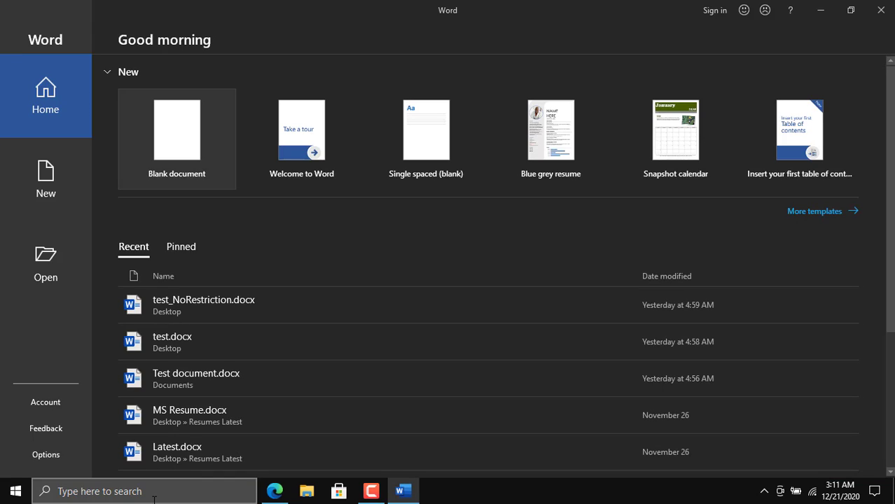
{"action": "left_click", "coordinate": [194, 133]}
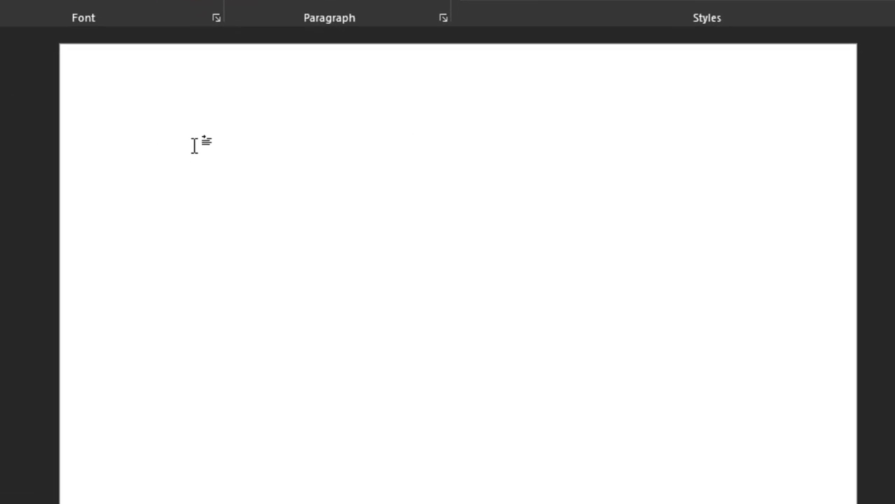
- Type two lines of random placeholder text starting 'Jsdgg jghfsj fgjhsdg'
{"action": "type", "text": "Jsdgg jghfsj fgjhsdg jh"}
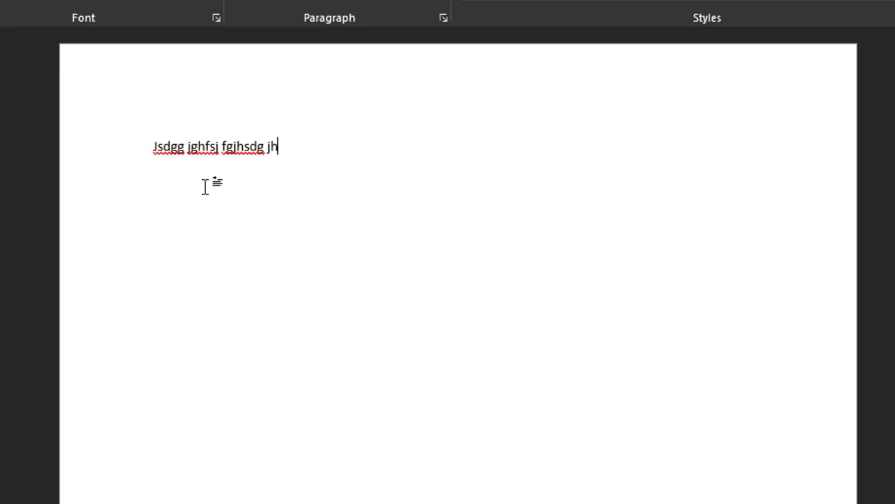
{"action": "type", "text": "gj fsgsjdhgfjhgf sdghfjh sgjhgdsj fhgsj fh"}
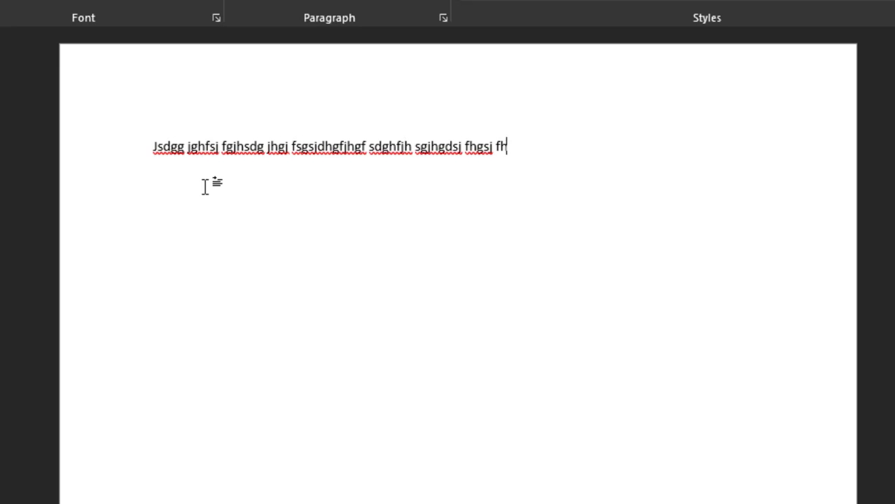
{"action": "type", "text": "gsjhgsjhfgjhfgjdfshfjfdgj fhgs fhfgj"}
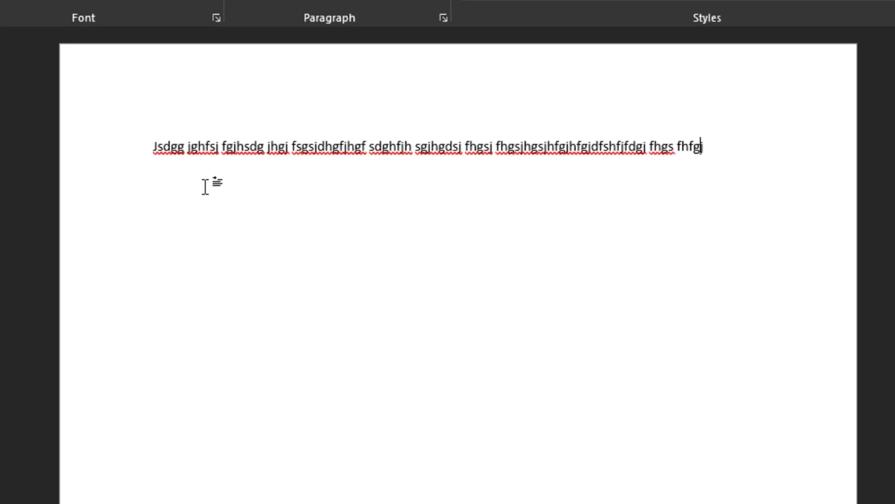
{"action": "type", "text": "dfhgf sjhgfsdj fgjhgsj fsgs hfsfj hfj "}
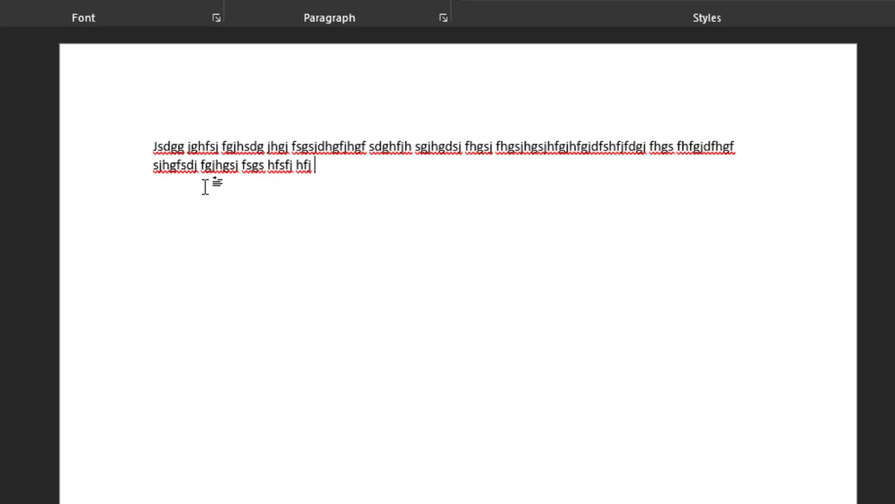
{"action": "type", "text": "fgjshg jsdhgfjhgf jshf jgfj shgjshgfdjhfs"}
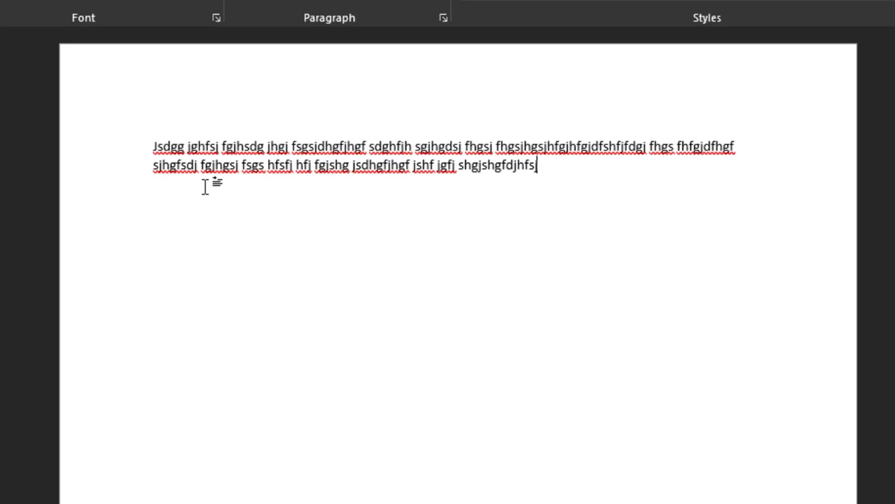
{"action": "type", "text": "jhsgfj sj"}
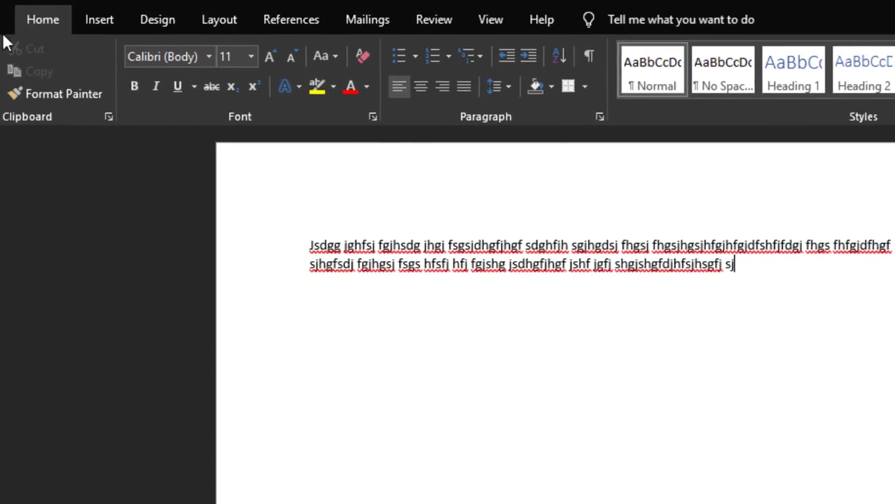
- Save the document to the Desktop under the file name 'ptg test'
{"action": "left_click", "coordinate": [0, 21]}
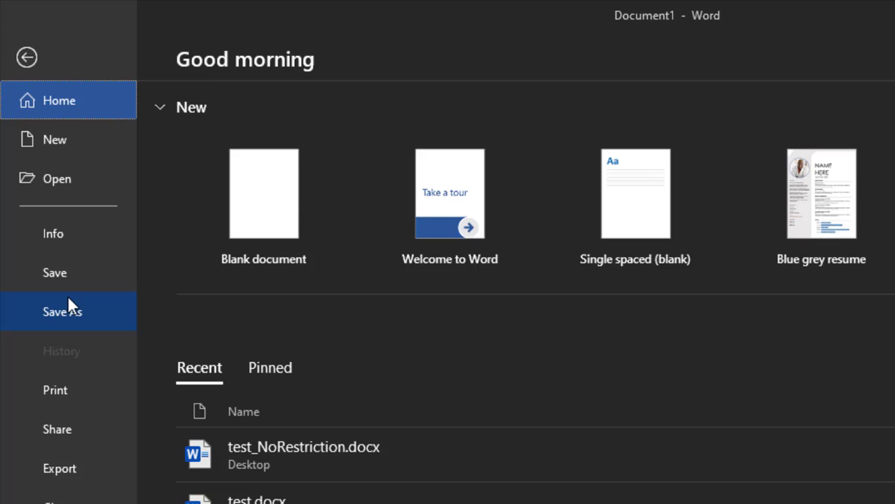
{"action": "left_click", "coordinate": [67, 296]}
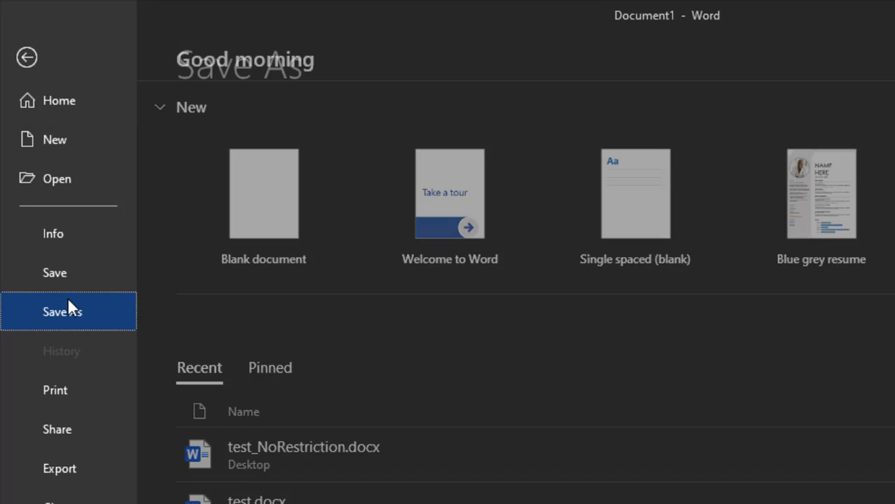
{"action": "left_click", "coordinate": [294, 354]}
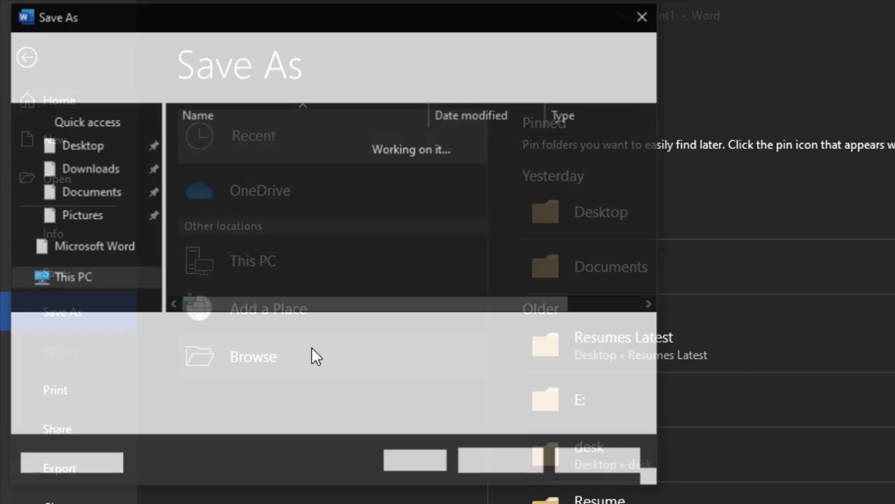
{"action": "left_click", "coordinate": [89, 175]}
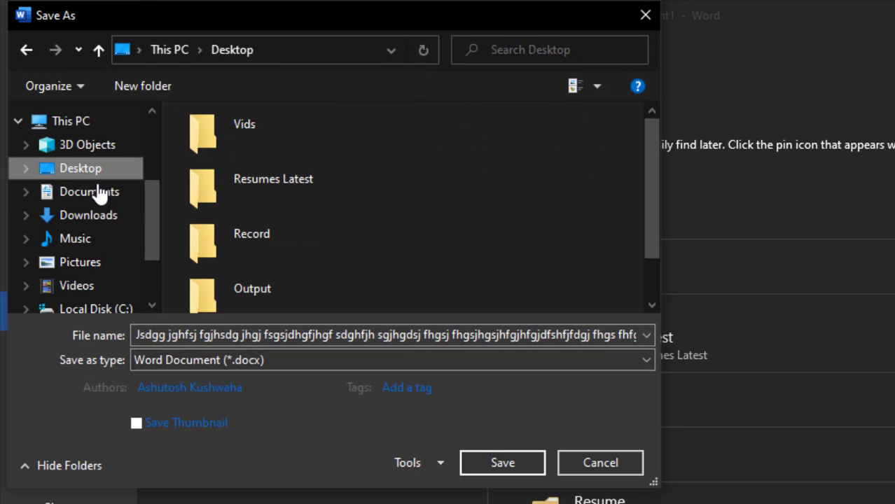
{"action": "left_click", "coordinate": [217, 334]}
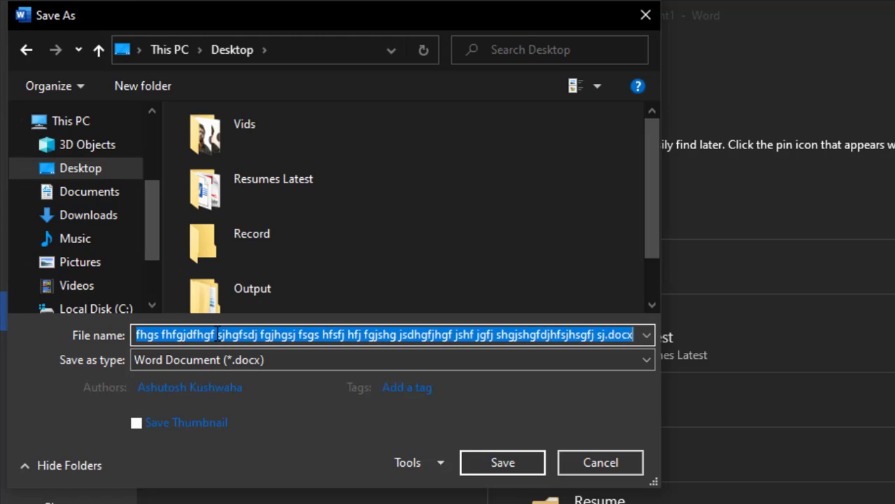
{"action": "type", "text": "ptg test"}
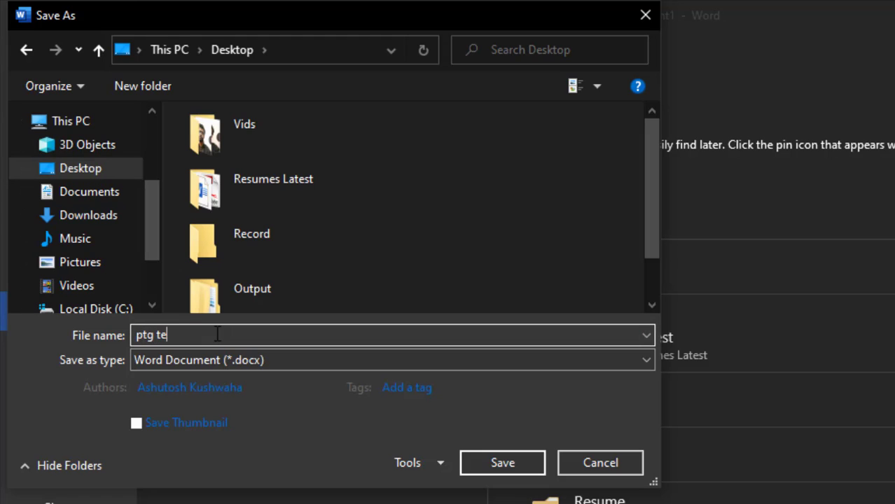
{"action": "left_click", "coordinate": [482, 465]}
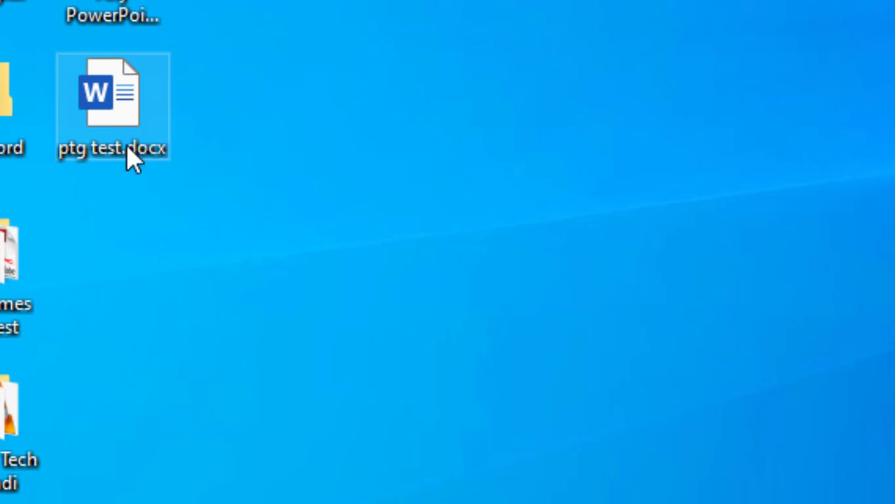
- Reopen ptg test.docx, add 'dkjhdf skjfh sdfkjf fffdsj' plus lines 'sdfksjsdf' and 'sdfkfsjsf', and save
{"action": "double_click", "coordinate": [123, 130]}
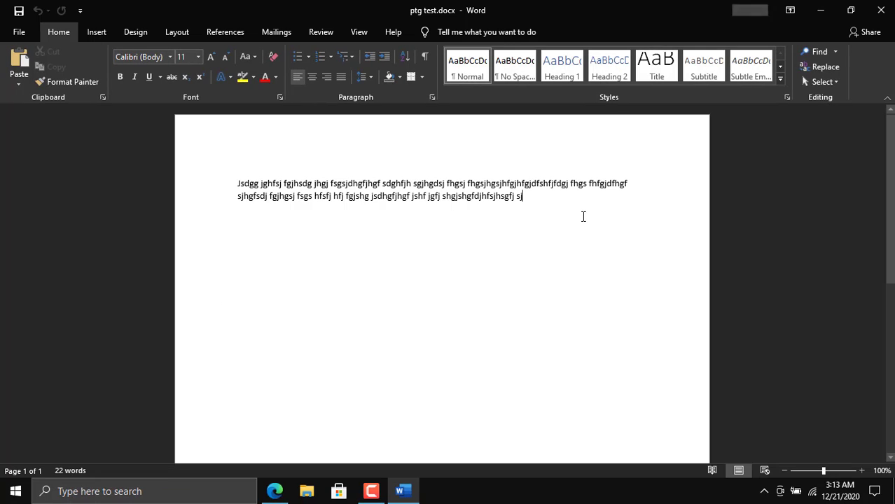
{"action": "type", "text": "dkjhdf skjfh sdfkjf fffdsj"}
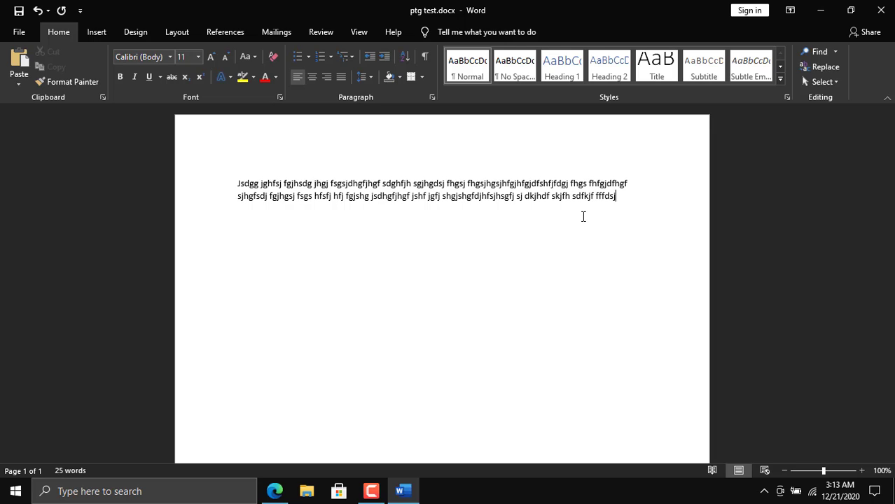
{"action": "key", "text": "Return"}
{"action": "type", "text": "sdfksjsdf"}
{"action": "key", "text": "Return"}
{"action": "type", "text": "sdfkfsjsf"}
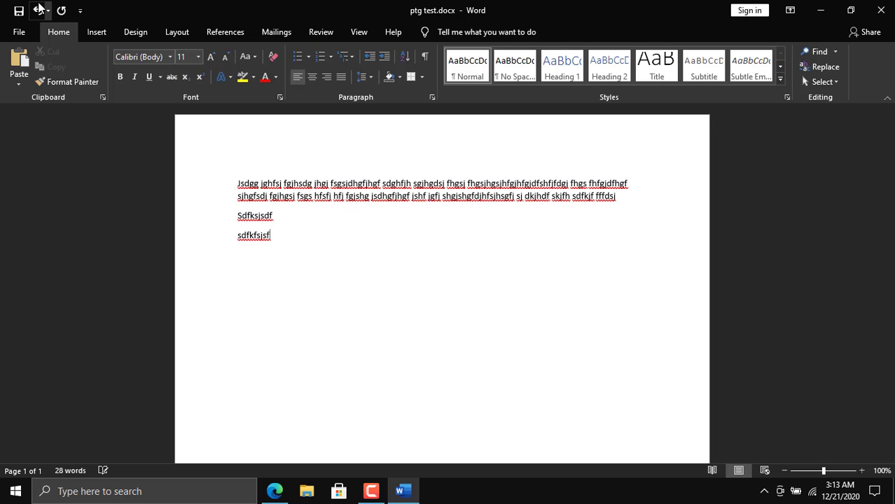
{"action": "left_click", "coordinate": [19, 11]}
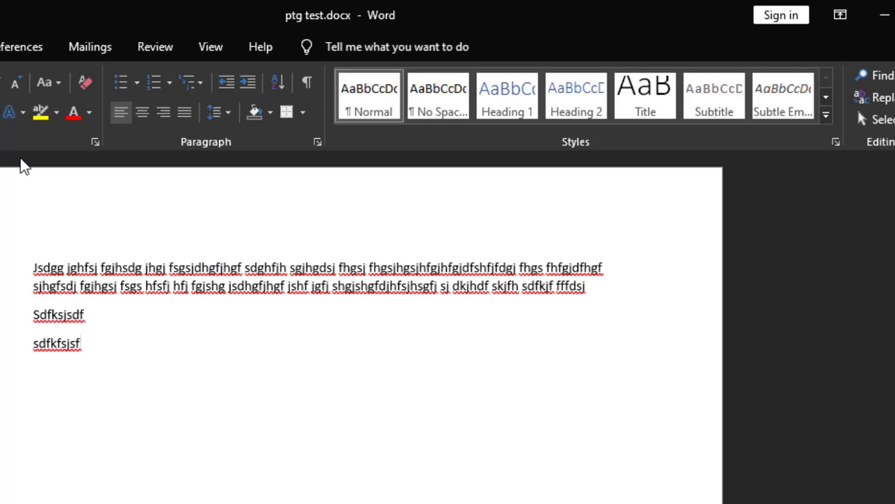
- Bring up the Restrict Editing pane from the Review tab's Protect group
{"action": "left_click", "coordinate": [159, 49]}
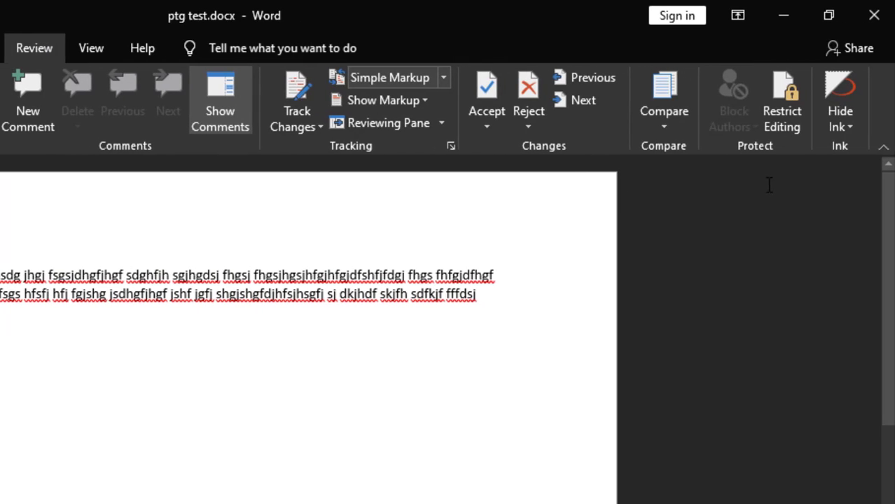
{"action": "left_click", "coordinate": [782, 117]}
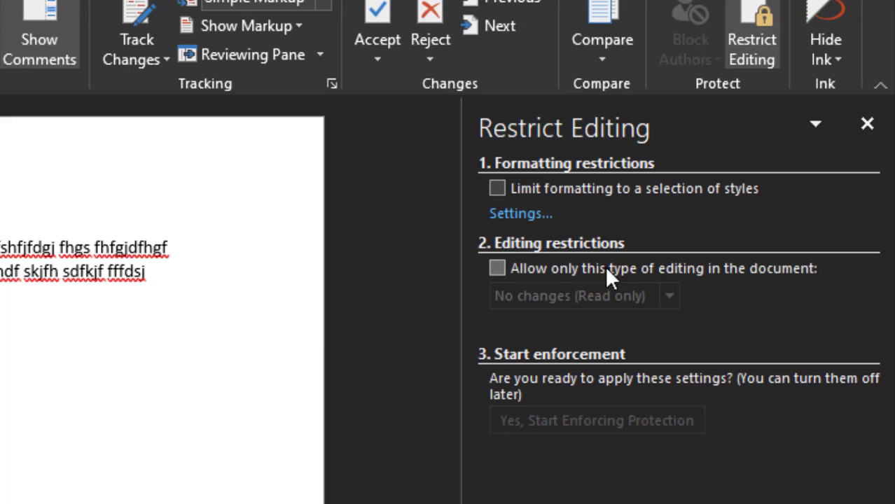
- Allow only No changes (Read only) editing and start enforcing protection
{"action": "left_click", "coordinate": [497, 271]}
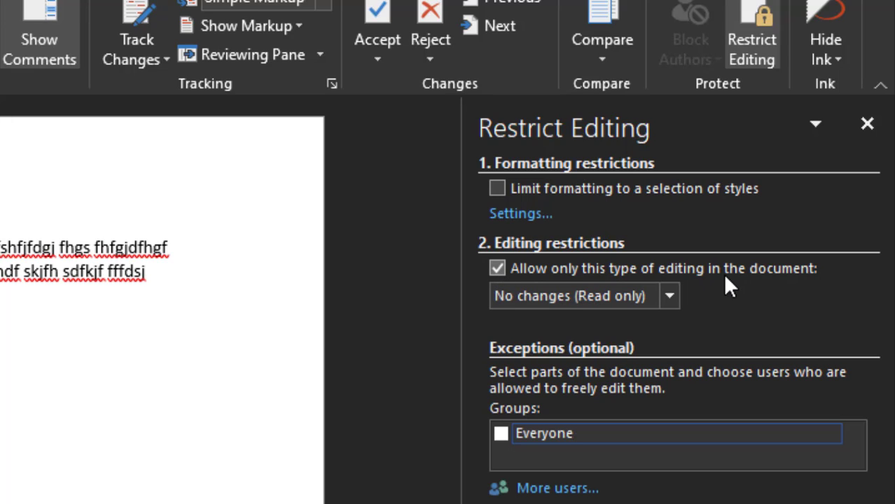
{"action": "left_click", "coordinate": [669, 302]}
{"action": "left_click", "coordinate": [669, 299]}
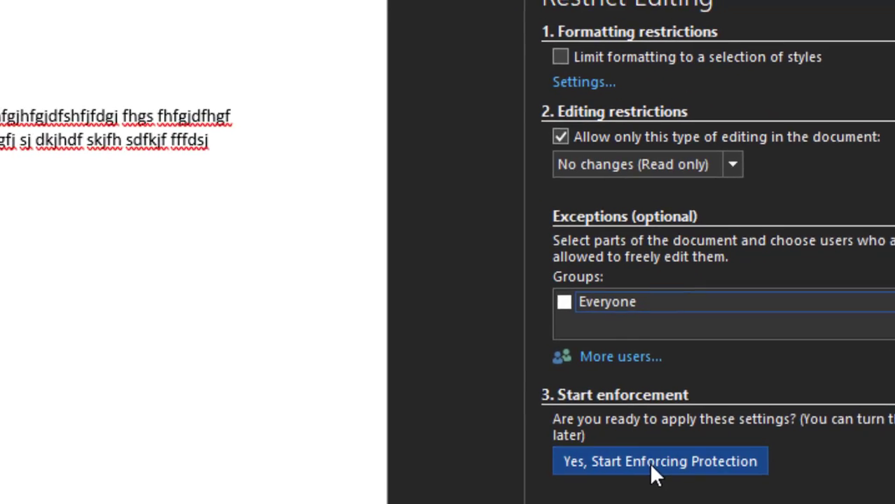
{"action": "left_click", "coordinate": [548, 453]}
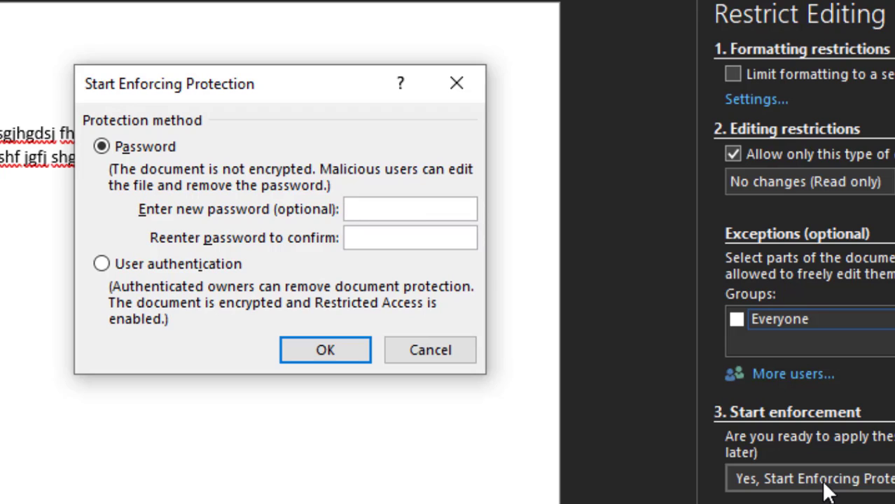
- Enter and confirm a protection password to enforce read-only protection
{"action": "type", "text": "••••••"}
{"action": "key", "text": "BackSpace"}
{"action": "key", "text": "BackSpace"}
{"action": "key", "text": "BackSpace"}
{"action": "key", "text": "BackSpace"}
{"action": "key", "text": "BackSpace"}
{"action": "key", "text": "BackSpace"}
{"action": "type", "text": "•••••"}
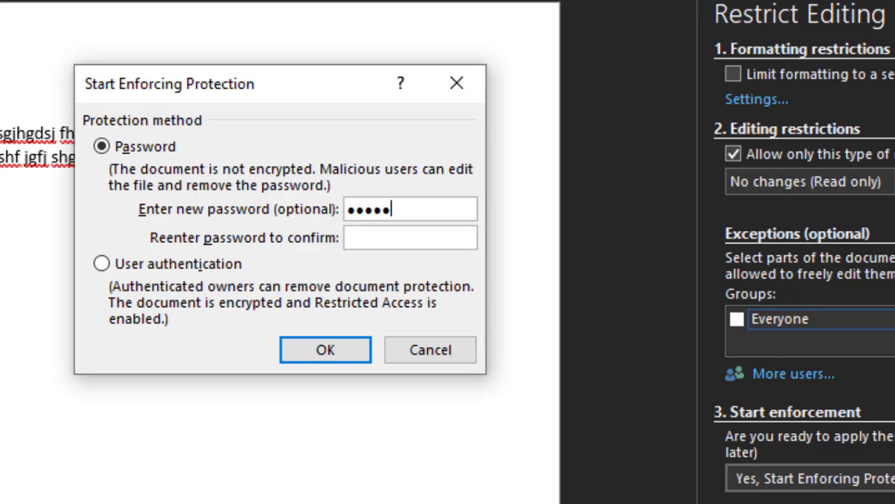
{"action": "left_click", "coordinate": [403, 238]}
{"action": "type", "text": "•••••"}
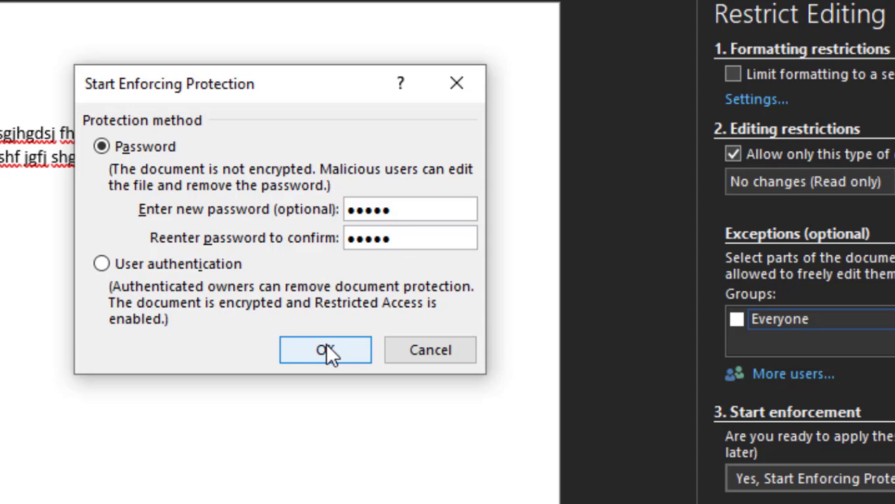
{"action": "left_click", "coordinate": [328, 352]}
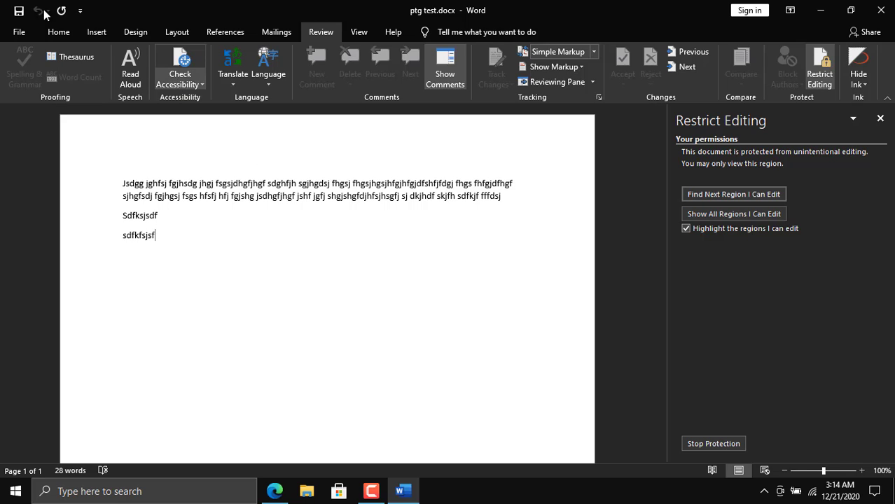
- Save the protected document, close Word, and reopen ptg test.docx from the desktop
{"action": "left_click", "coordinate": [19, 12]}
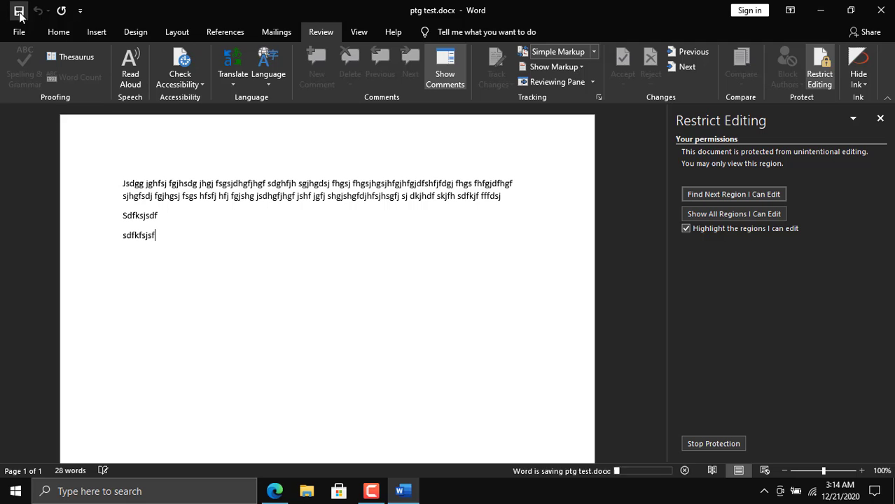
{"action": "left_click", "coordinate": [879, 10]}
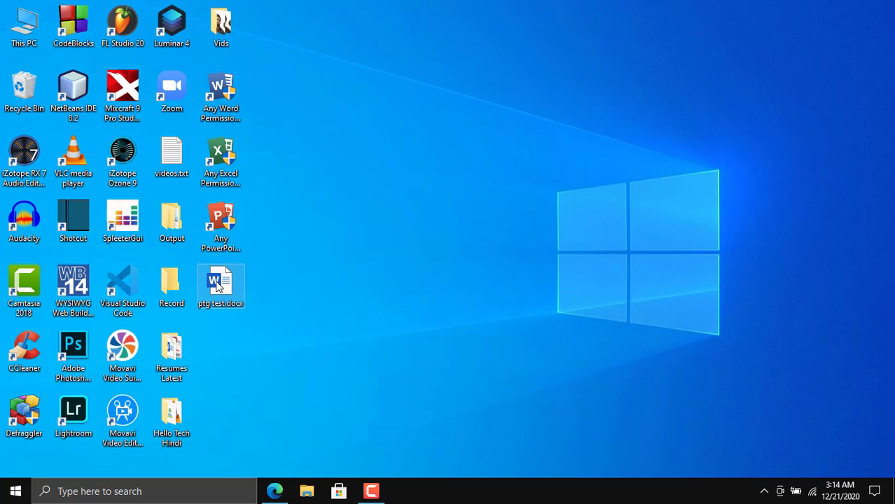
{"action": "double_click", "coordinate": [218, 283]}
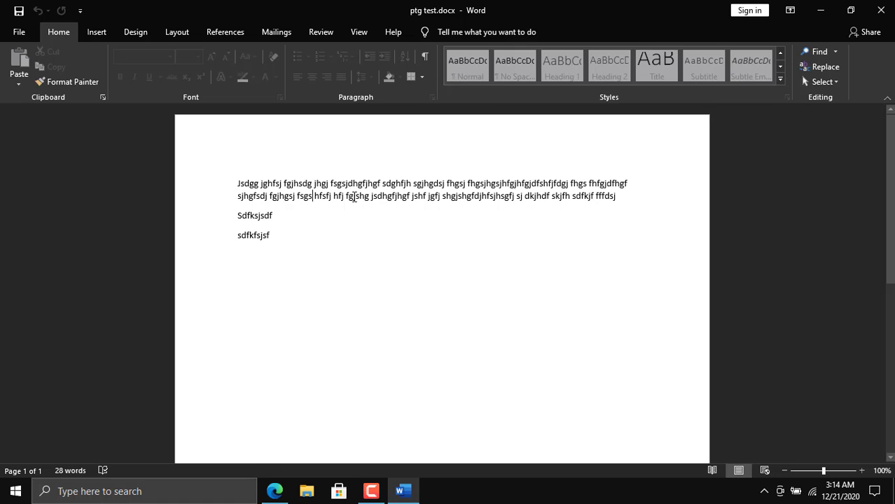
- Try deleting selected words, second-line text and text after 'Sdfksjsdf'; Word refuses the edits
{"action": "left_click_drag", "start_coordinate": [349, 196], "coordinate": [309, 195]}
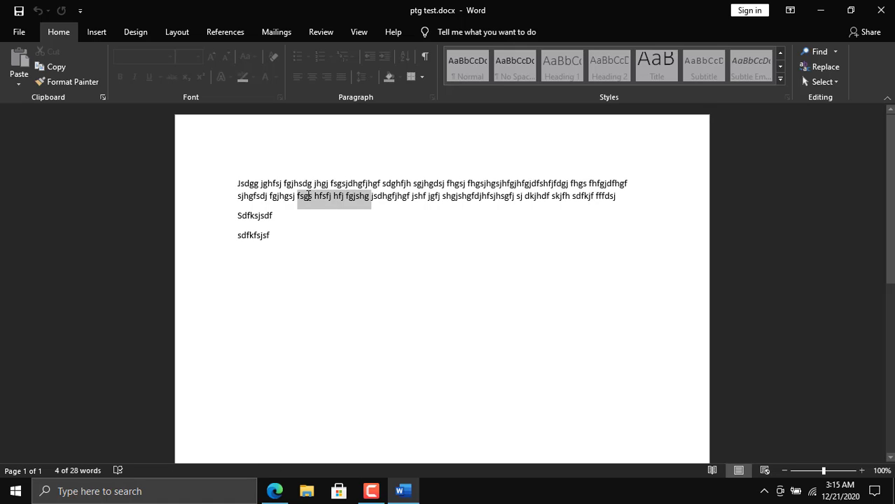
{"action": "key", "text": "Delete"}
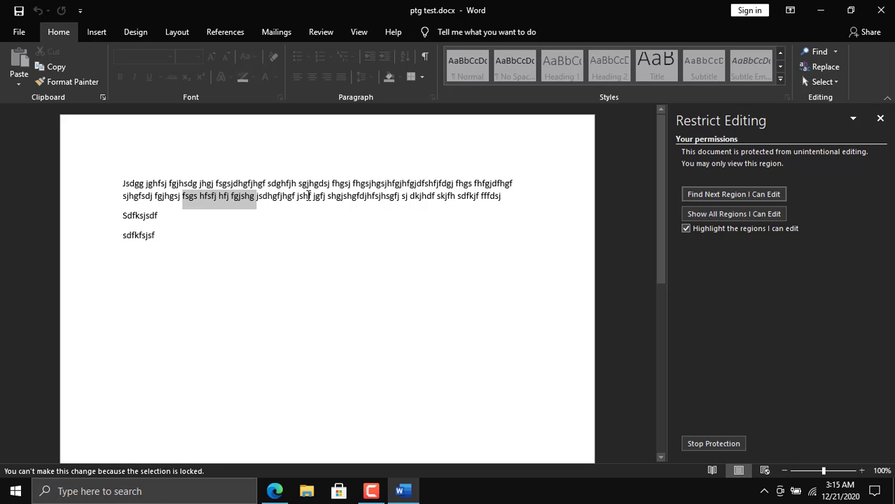
{"action": "left_click", "coordinate": [304, 196]}
{"action": "key", "text": "Delete"}
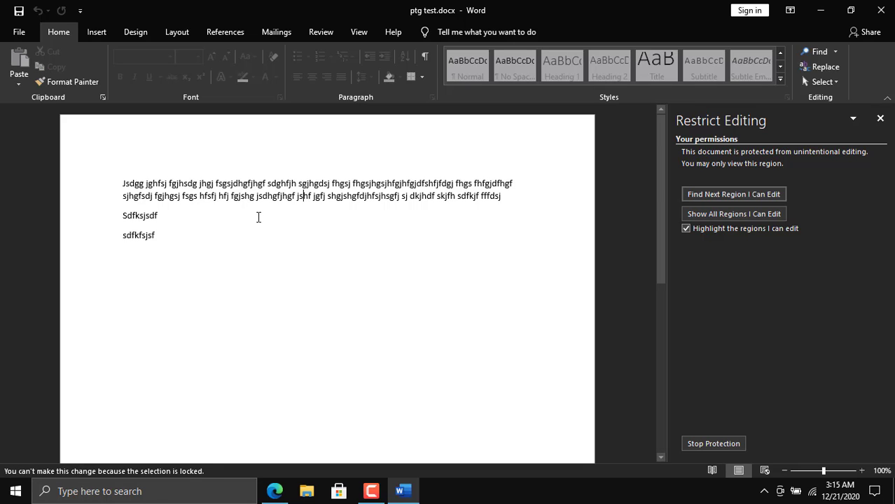
{"action": "left_click", "coordinate": [258, 217]}
{"action": "key", "text": "Delete"}
{"action": "key", "text": "Delete"}
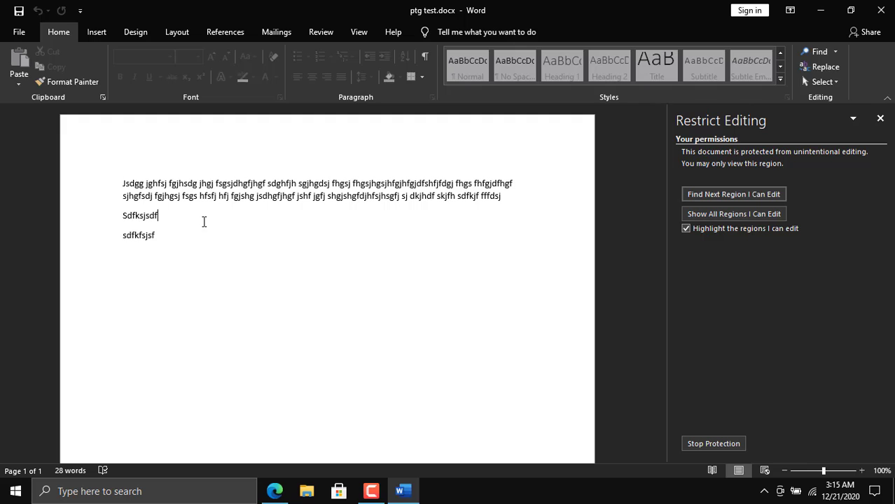
{"action": "left_click", "coordinate": [719, 447]}
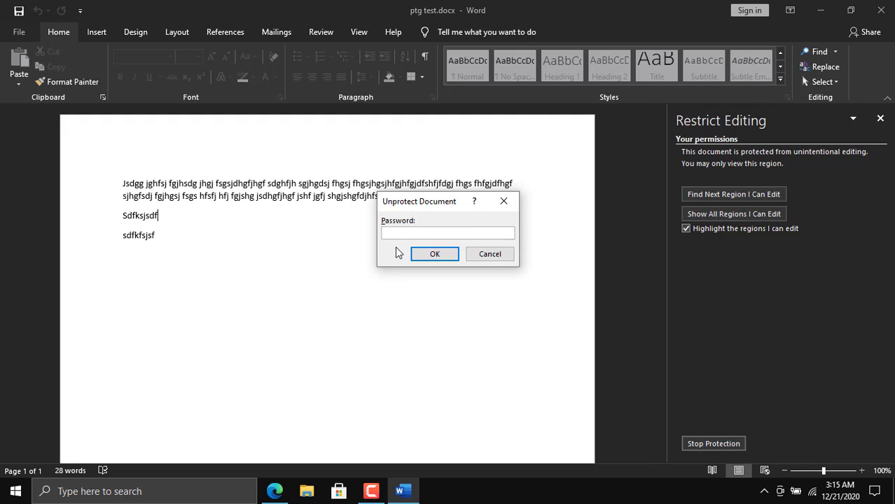
{"action": "type", "text": "password"}
{"action": "left_click", "coordinate": [433, 254]}
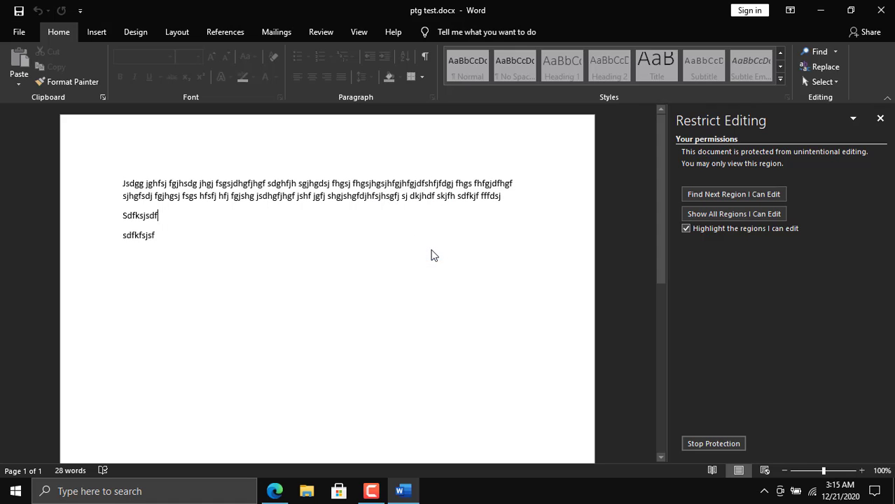
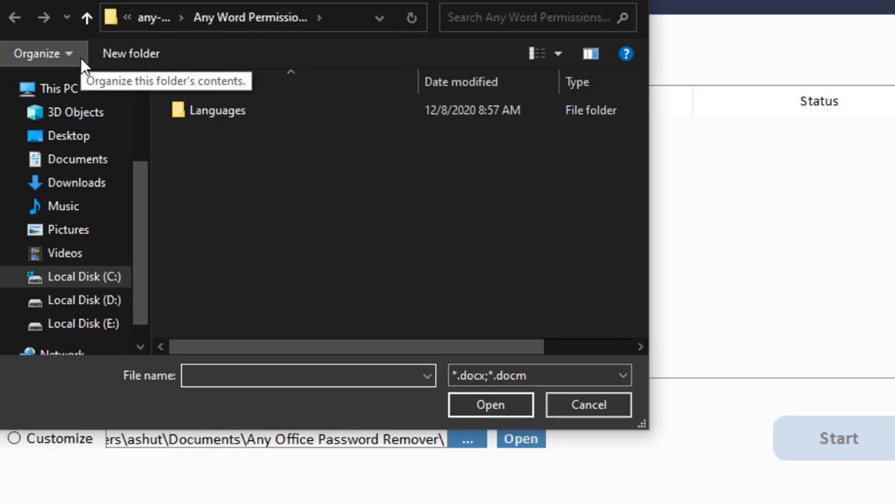
- Load ptg test.docx from the Desktop into the remover's file list
{"action": "left_click", "coordinate": [70, 135]}
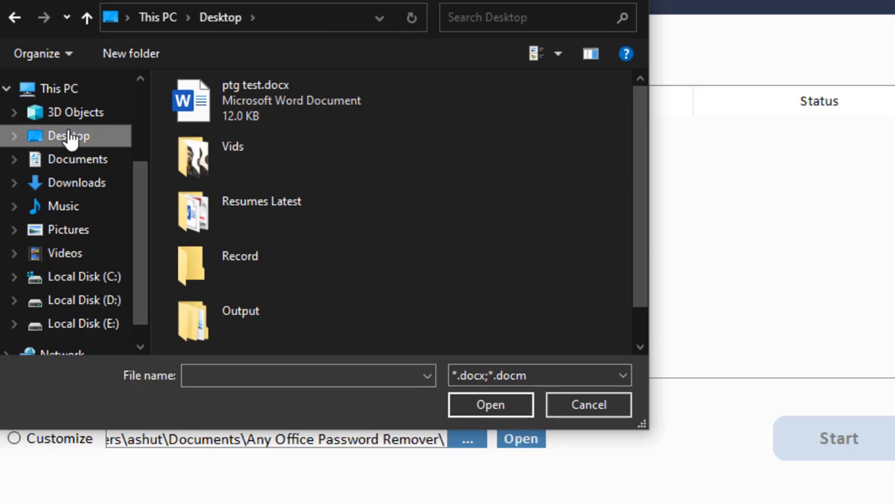
{"action": "left_click", "coordinate": [231, 97]}
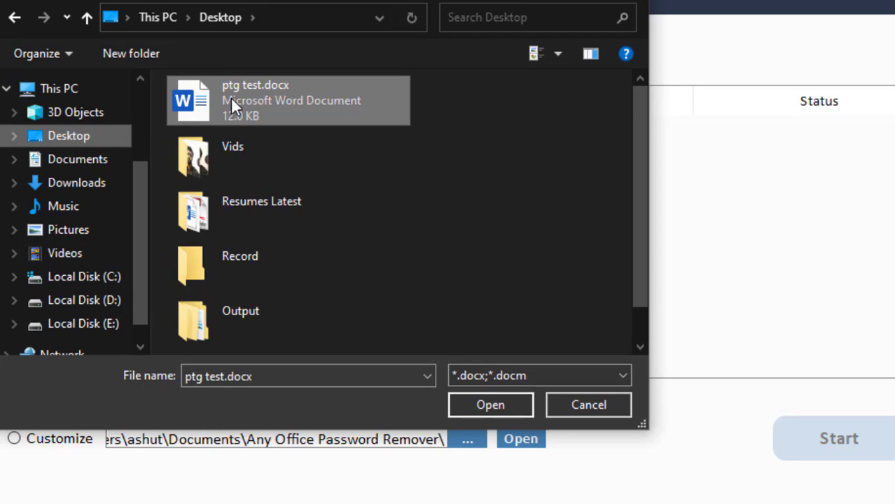
{"action": "left_click", "coordinate": [465, 406]}
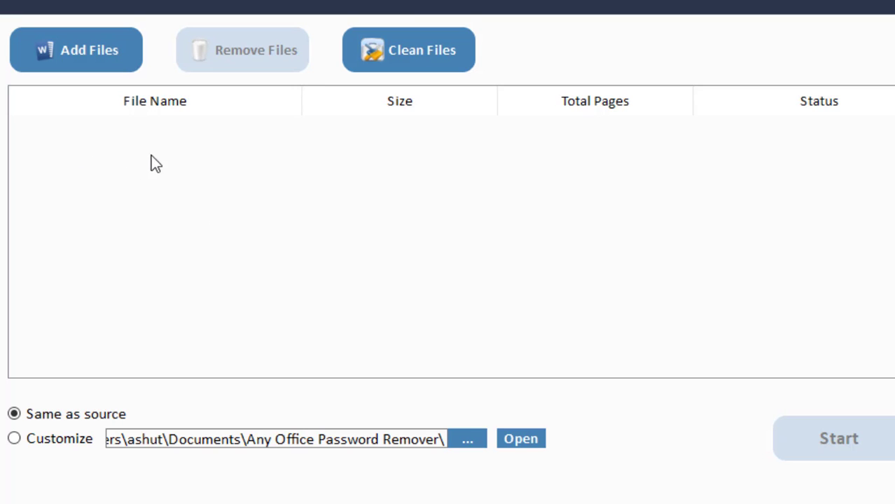
- Select the ptg test.docx row and open the Windows Security unwanted-app alert
{"action": "left_click", "coordinate": [93, 139]}
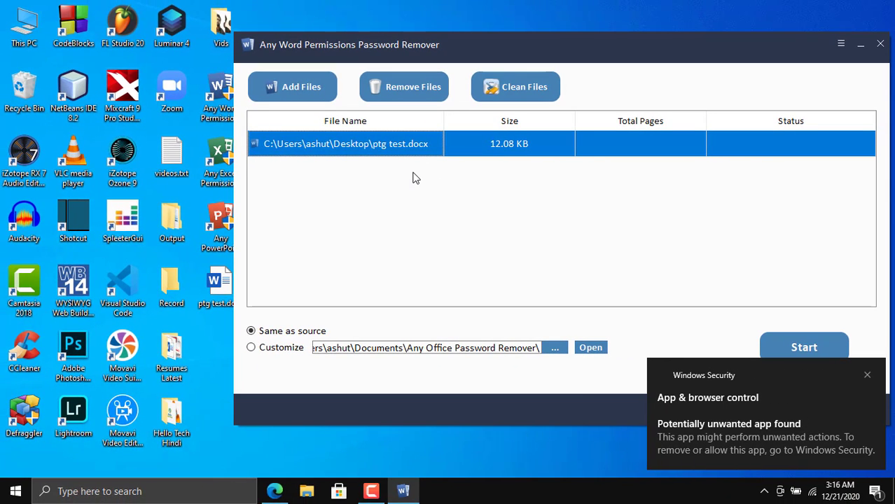
{"action": "left_click", "coordinate": [767, 439]}
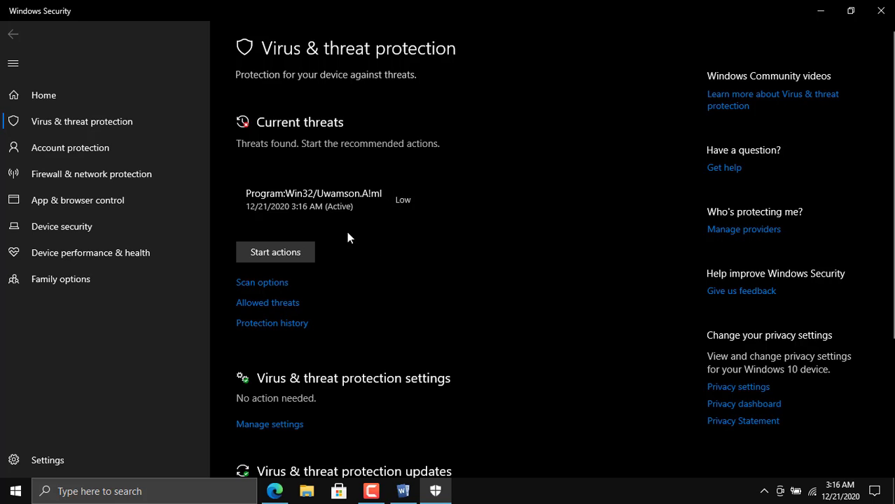
- Set the Program:Win32/Uwamson.A!ml threat to 'Allow on device' and apply it
{"action": "left_click", "coordinate": [331, 207]}
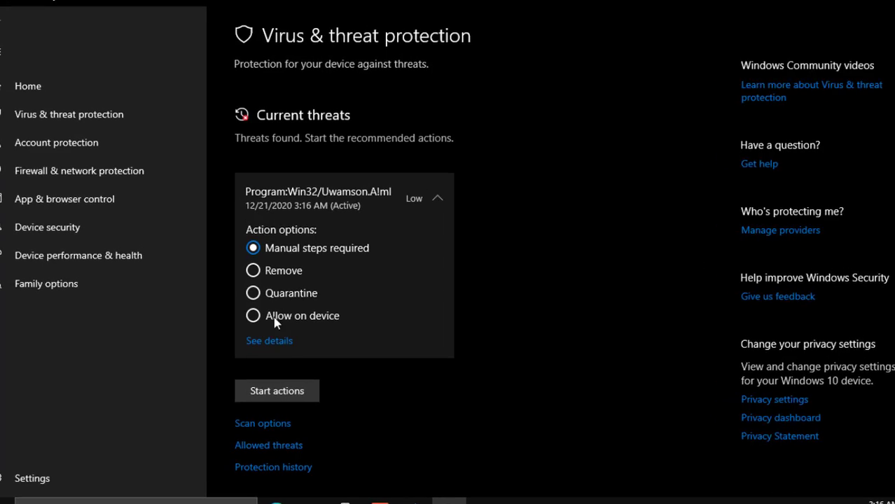
{"action": "left_click", "coordinate": [254, 311]}
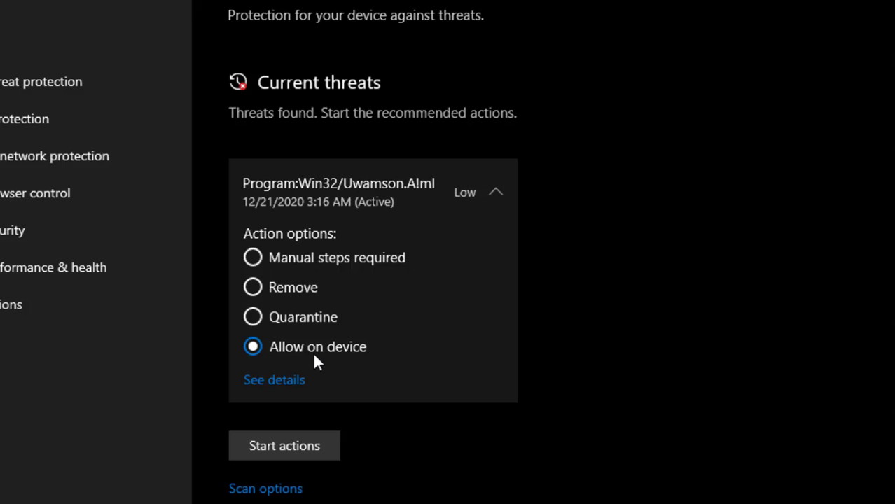
{"action": "left_click", "coordinate": [294, 445]}
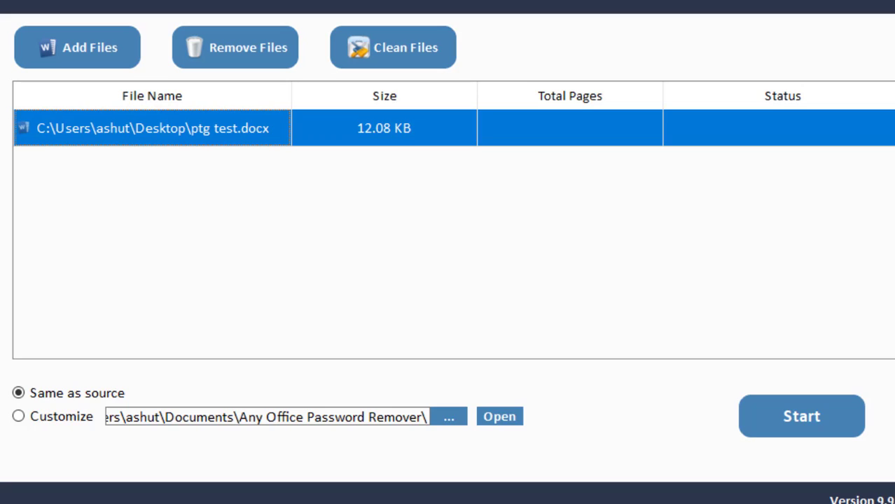
- Remove restrictions to create ptg test_NoRestriction.docx, dismiss the success message, and exit
{"action": "left_click", "coordinate": [806, 434]}
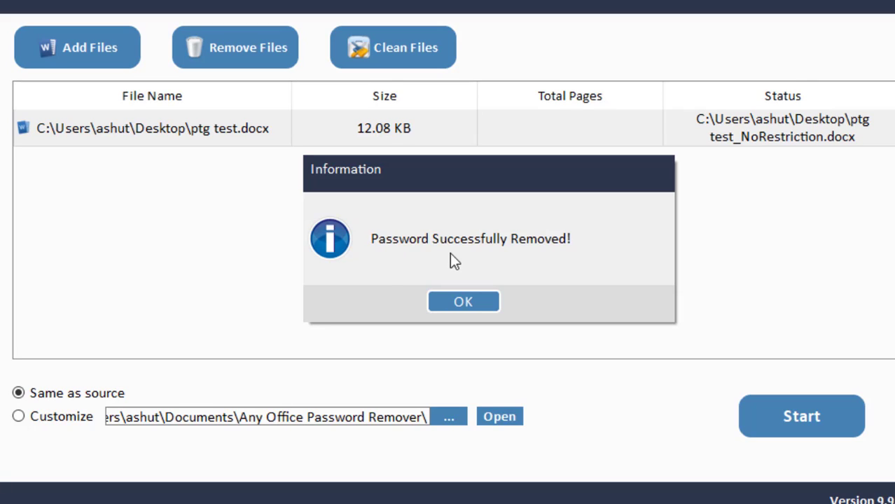
{"action": "left_click", "coordinate": [481, 308]}
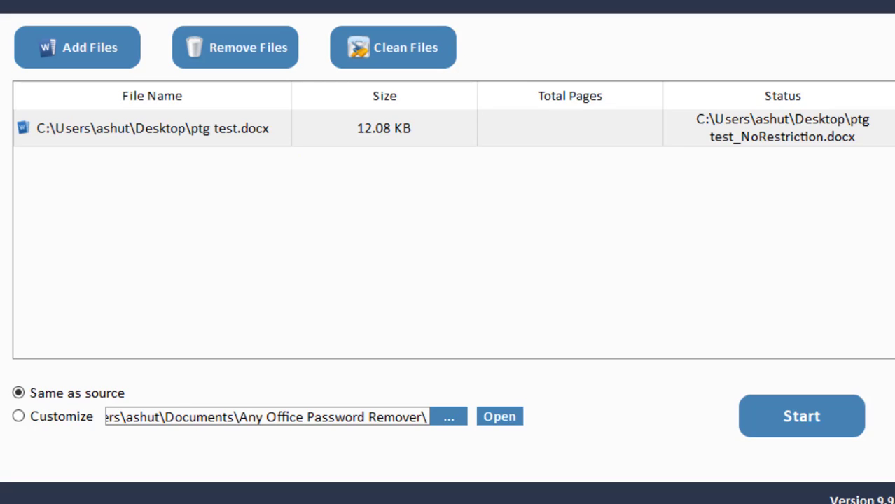
{"action": "key", "text": "alt+F4"}
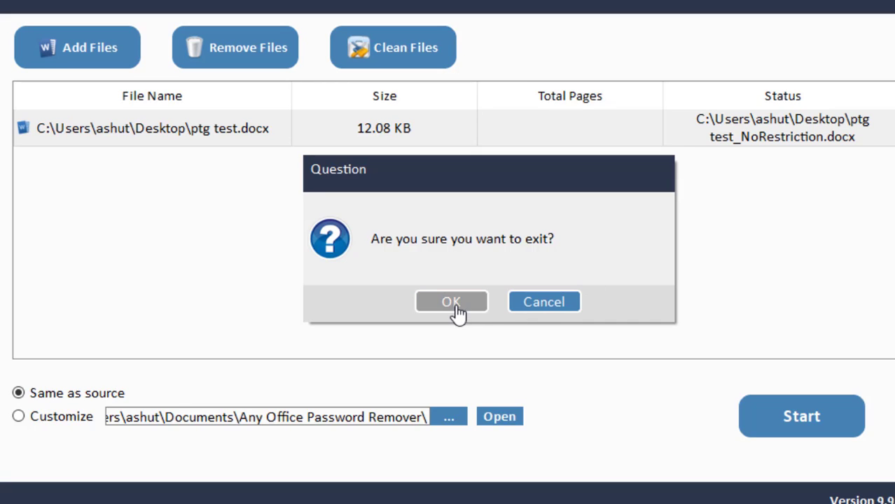
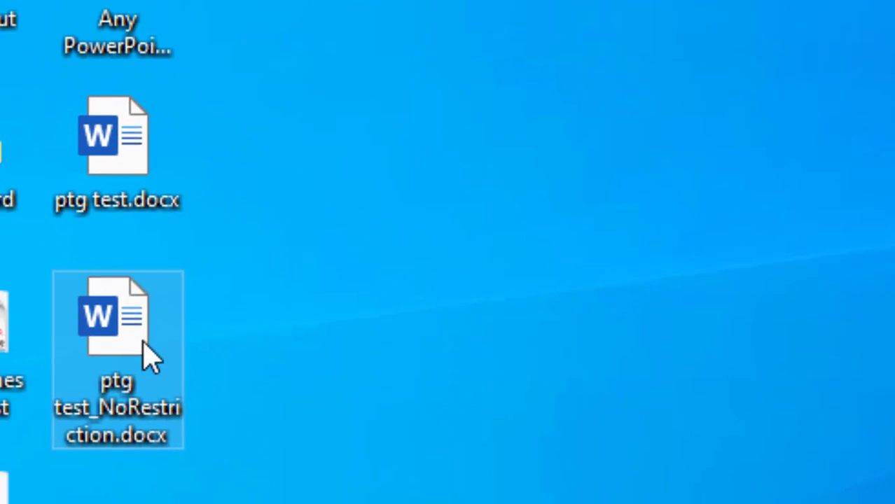
- Open ptg test_NoRestriction.docx, append a line of random text at the end, and save it
{"action": "double_click", "coordinate": [144, 343]}
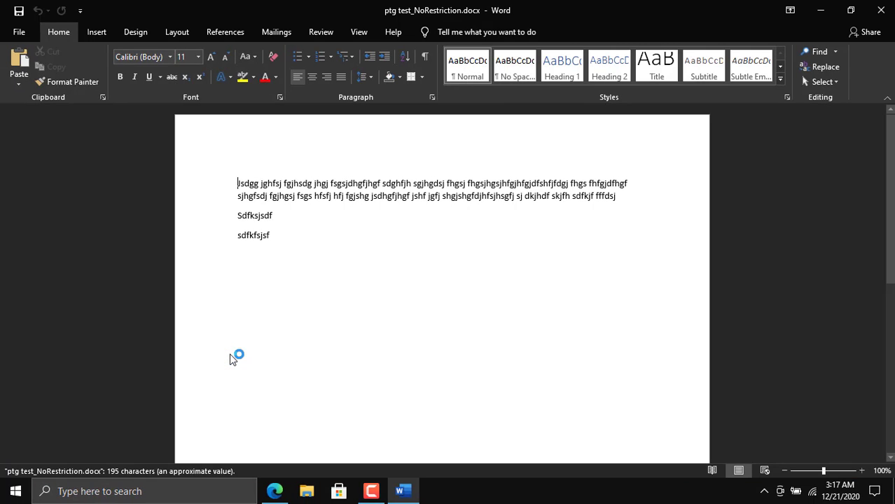
{"action": "left_click", "coordinate": [311, 285]}
{"action": "type", "text": "kjdf"}
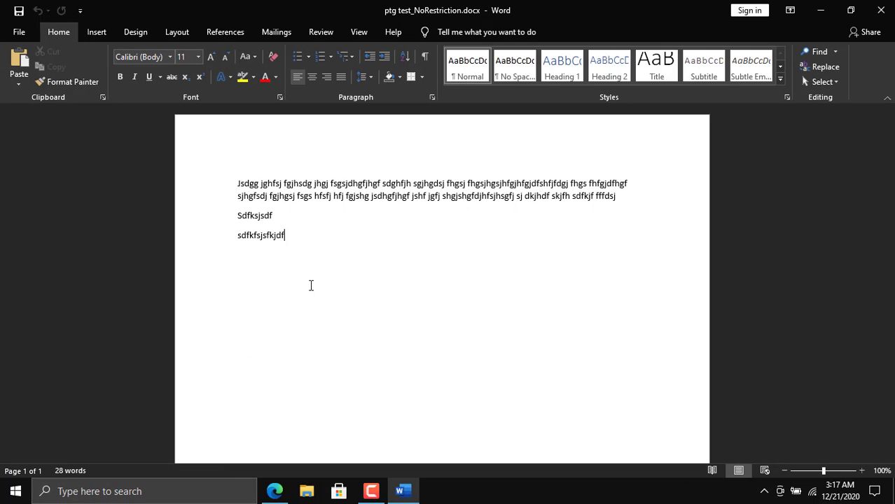
{"action": "type", "text": "dsfkjhdfksdf skjsf jfsdgs sfd jsdf j"}
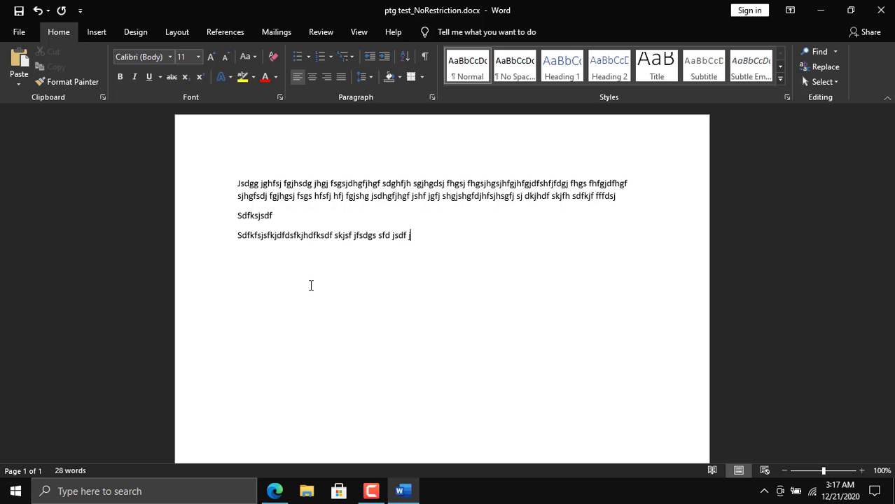
{"action": "type", "text": "gj hfg jdfs fdjshgf jgsdj dfsgsfj"}
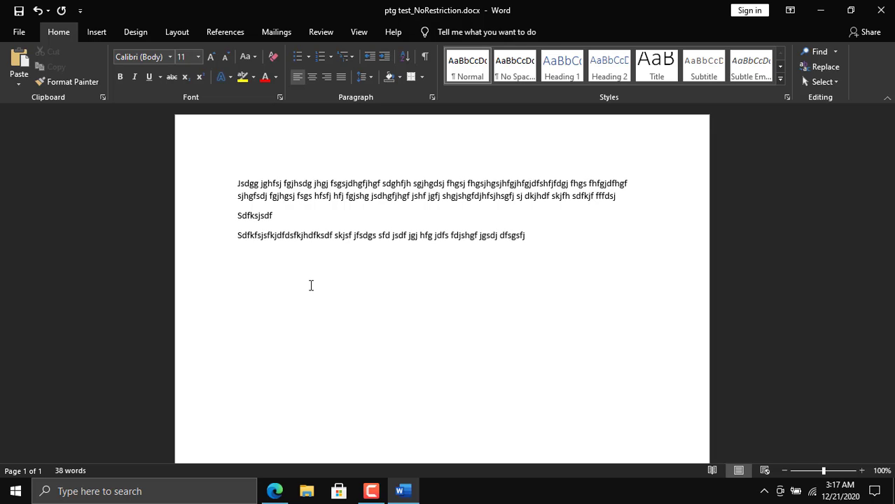
{"action": "type", "text": " kdhdfkjfg dfjhgdgf "}
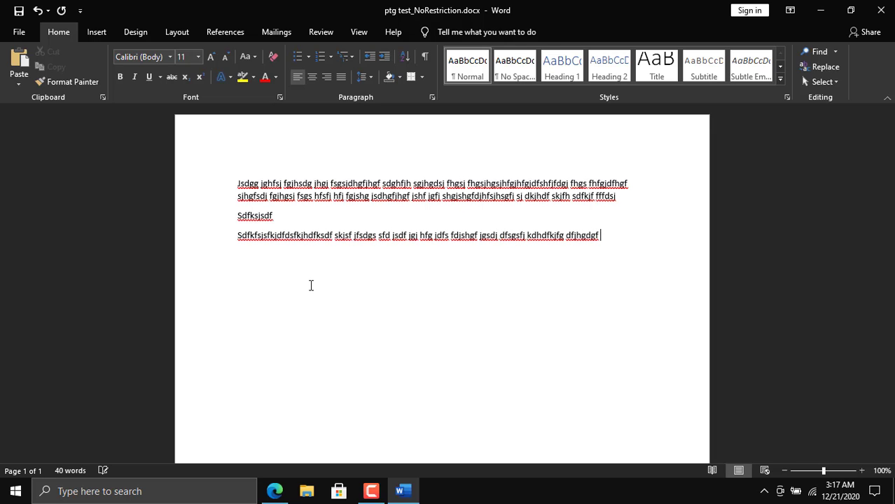
{"action": "type", "text": " fghgdg fgjhjddg dgjhg fgjgfhd "}
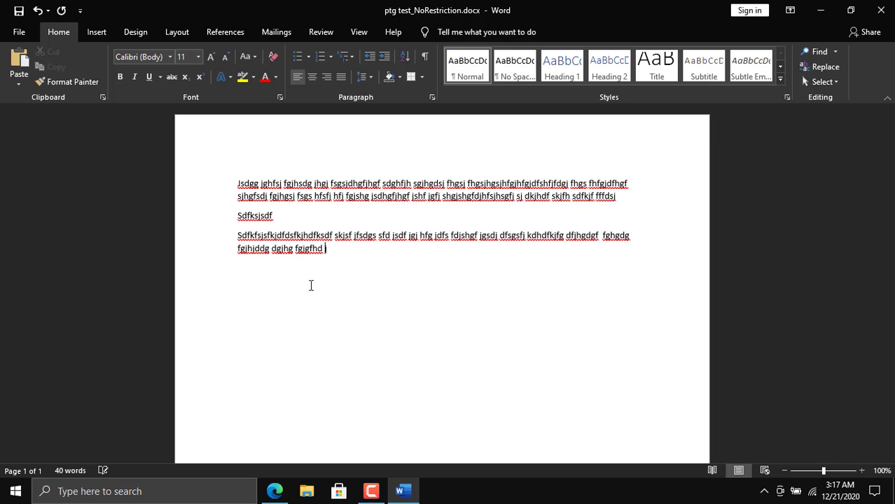
{"action": "type", "text": "jhdgj ghfg dhdg dgj"}
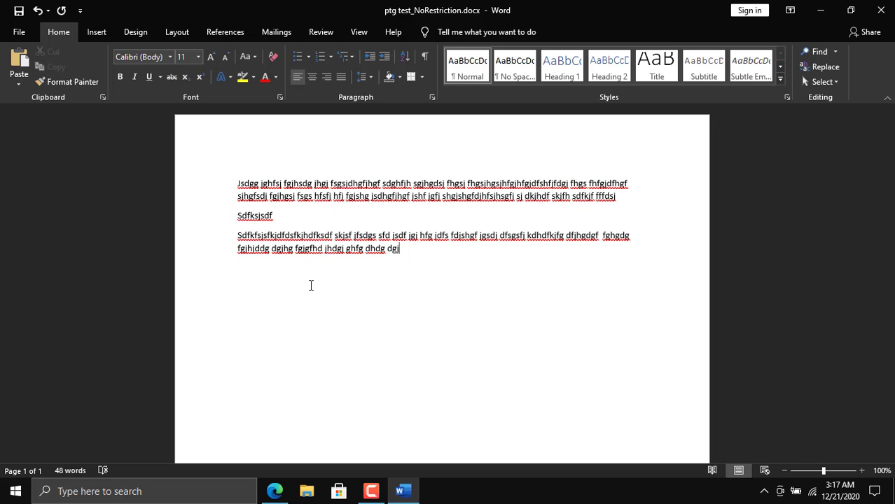
{"action": "left_click", "coordinate": [19, 11]}
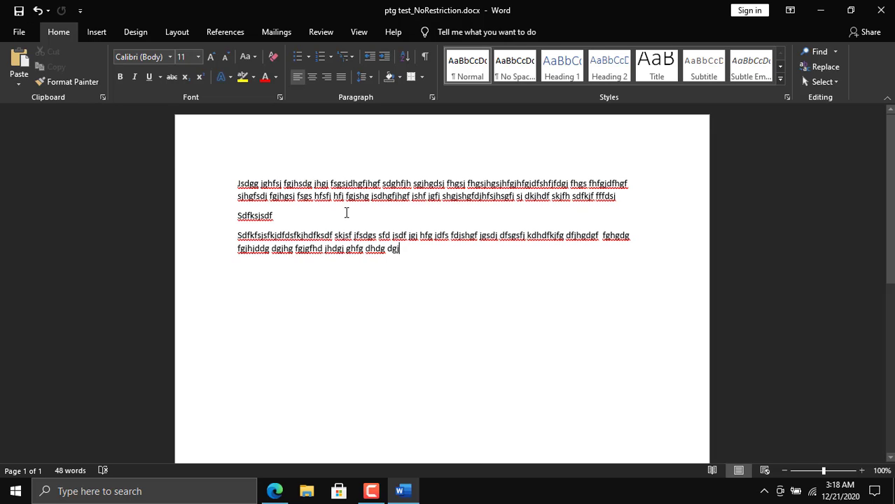
- Replace the whole document text with 'PC Tricks Guru', save, and close Word
{"action": "key", "text": "ctrl+a"}
{"action": "type", "text": "PC Tr"}
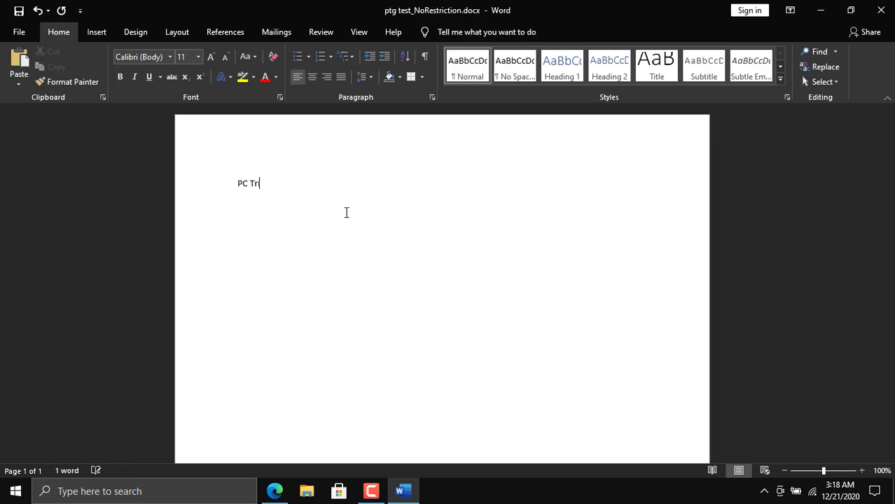
{"action": "type", "text": "icks Guru"}
{"action": "left_click", "coordinate": [19, 12]}
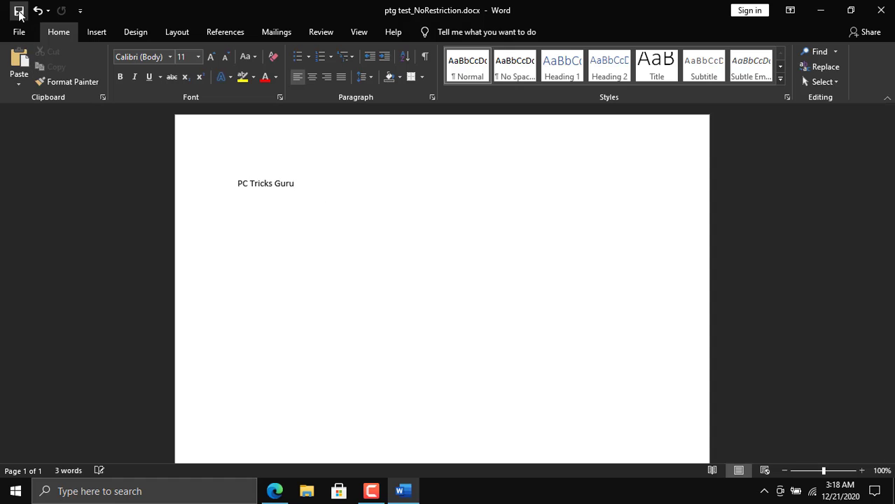
{"action": "left_click", "coordinate": [880, 10]}
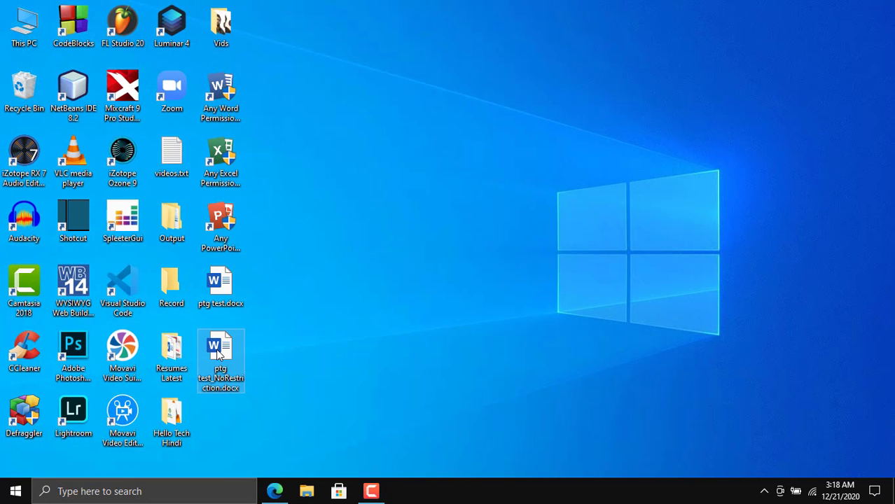
- Reopen ptg test_NoRestriction.docx, append 'xvkjkxf xkjff fkjhfgkjhg gfkh' after PC Tricks Guru, and close Word
{"action": "double_click", "coordinate": [218, 355]}
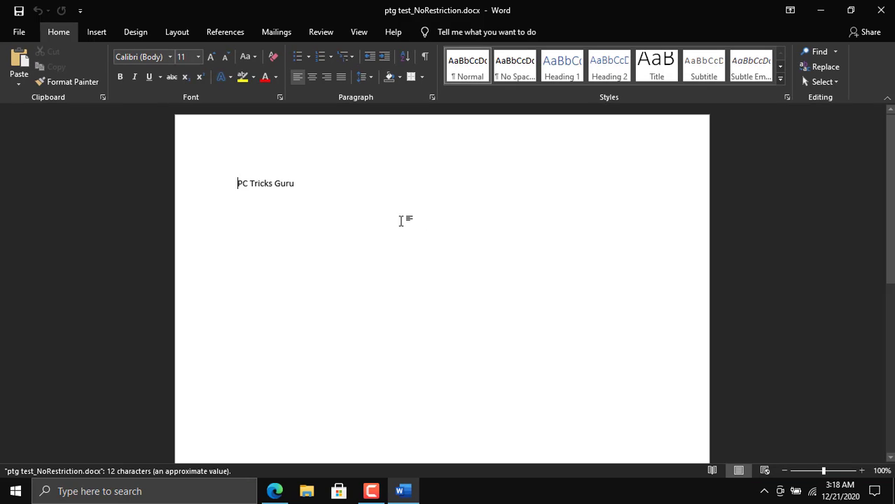
{"action": "left_click", "coordinate": [401, 221]}
{"action": "type", "text": "xv"}
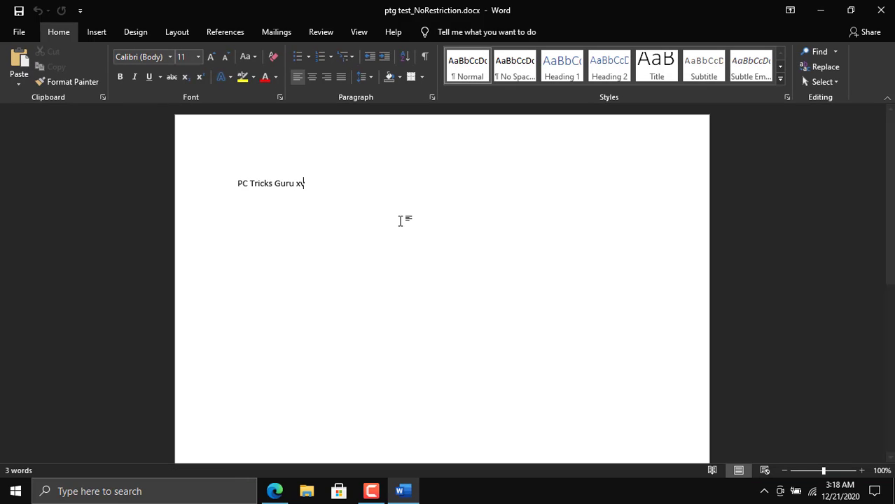
{"action": "type", "text": "kjkxf xkjff fkjhfgkjhg gfkh"}
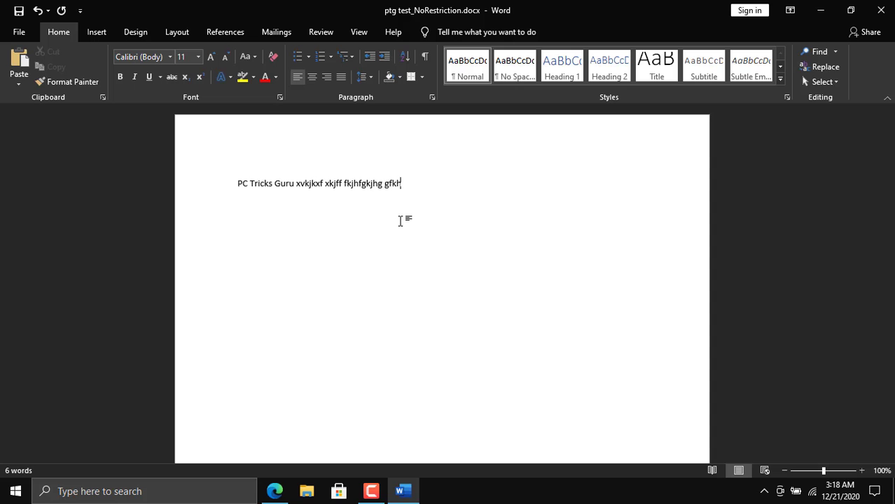
{"action": "left_click", "coordinate": [876, 12]}
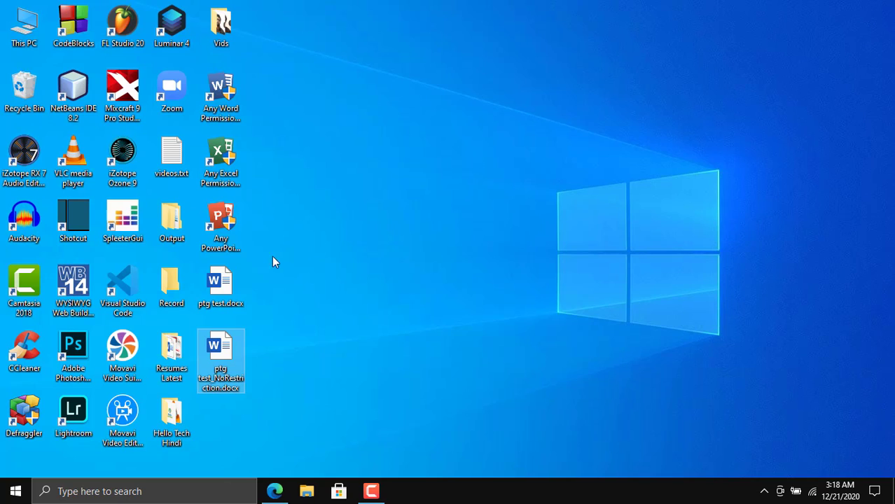
- Drag ptg test.docx and ptg test_NoRestriction.docx together onto the Recycle Bin
{"action": "left_click", "coordinate": [214, 294]}
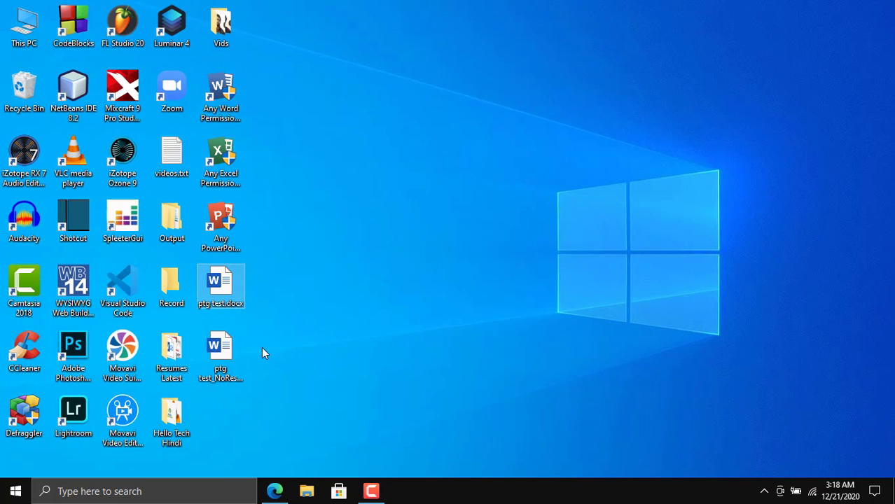
{"action": "left_click", "coordinate": [223, 357]}
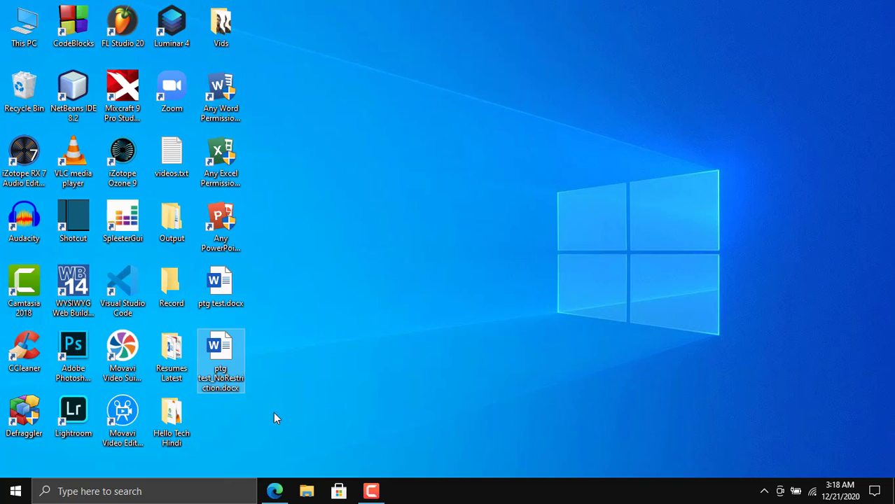
{"action": "left_click_drag", "start_coordinate": [275, 418], "coordinate": [21, 91]}
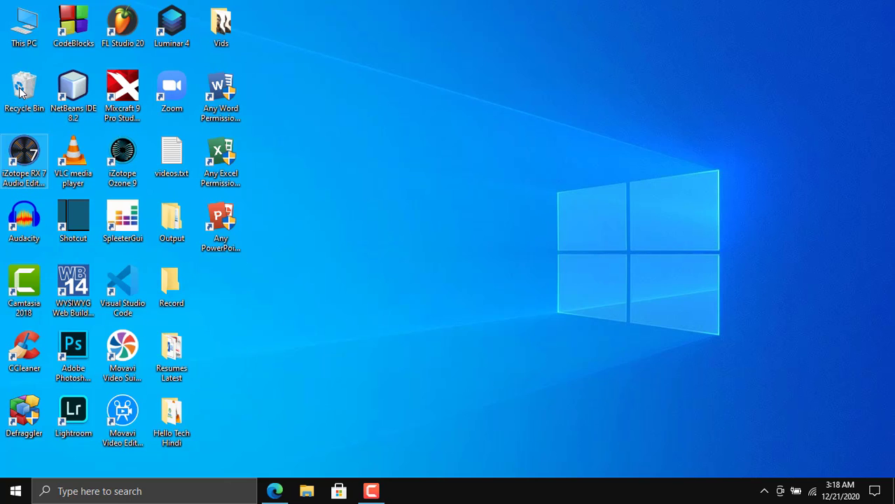
- Start a blank Excel workbook and enter 22 in F7 and 56 in F8
{"action": "left_click", "coordinate": [15, 491]}
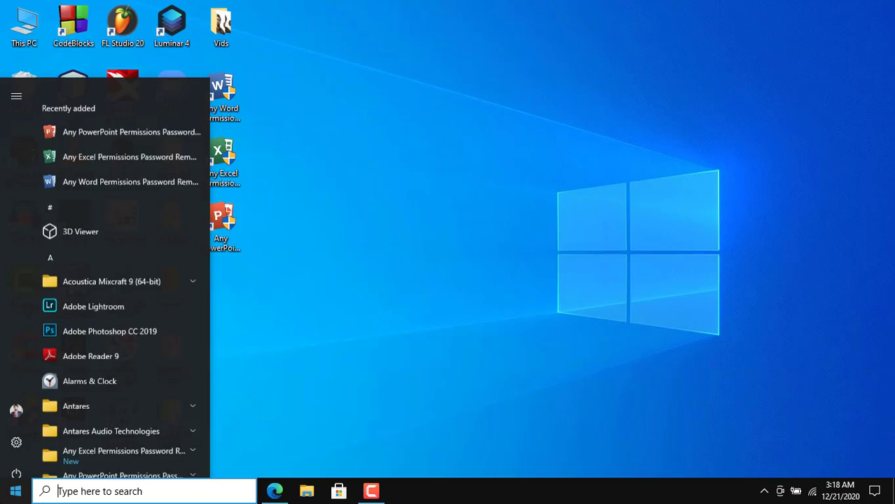
{"action": "type", "text": "excel"}
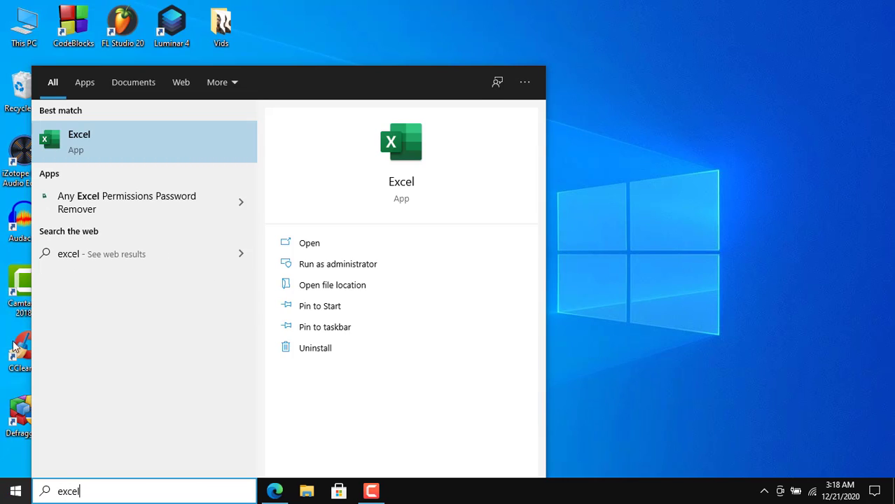
{"action": "left_click", "coordinate": [110, 141]}
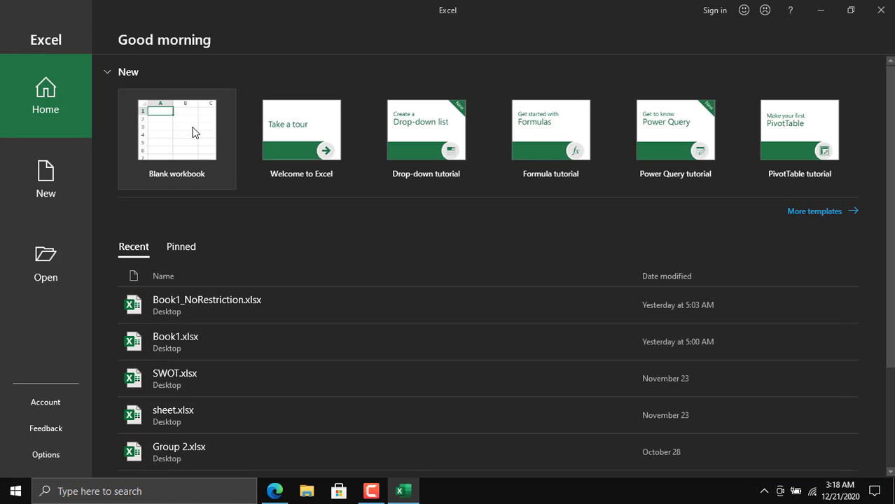
{"action": "left_click", "coordinate": [193, 133]}
{"action": "left_click", "coordinate": [271, 235]}
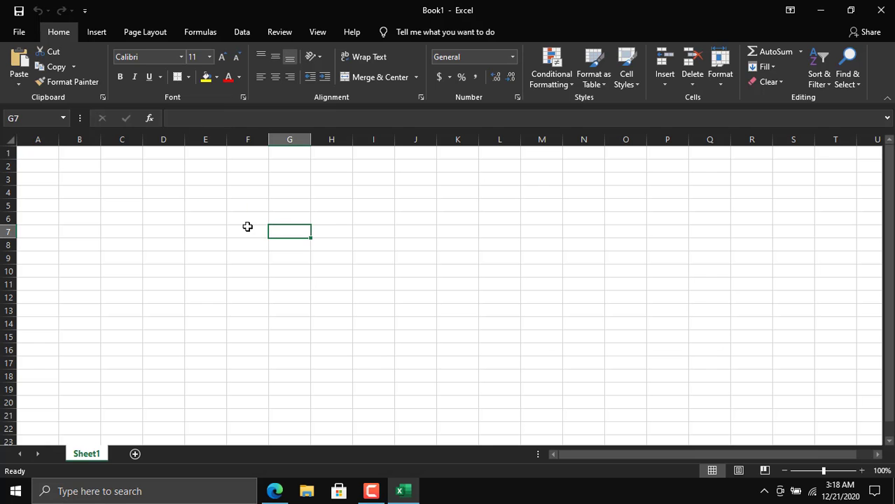
{"action": "left_click", "coordinate": [246, 227]}
{"action": "type", "text": "22"}
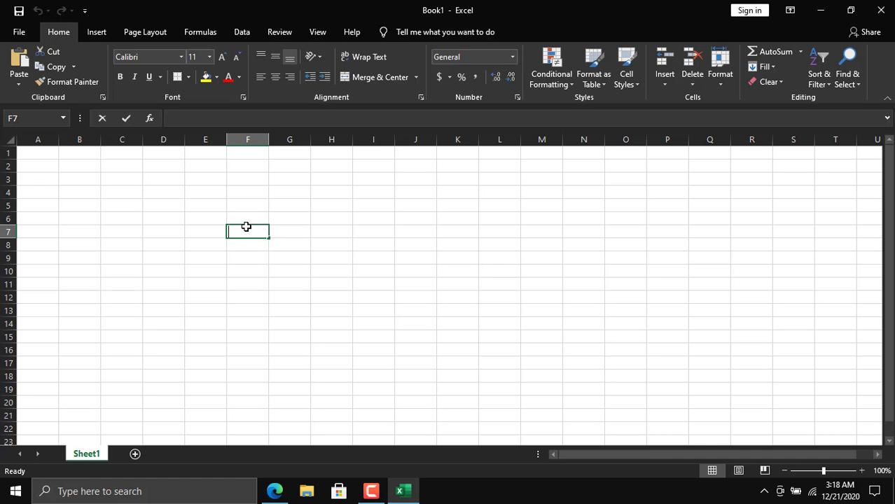
{"action": "key", "text": "Return"}
{"action": "type", "text": "56"}
{"action": "key", "text": "Return"}
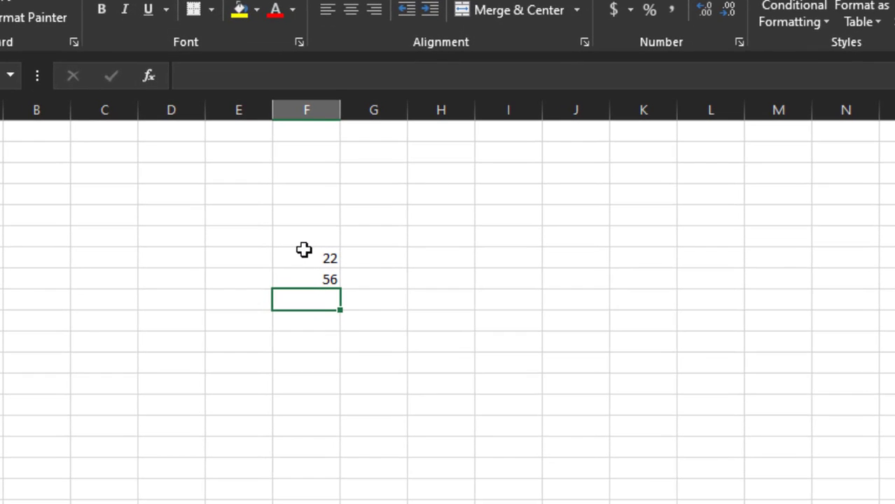
- Put the formula =F8+F7 in F10 to total the two values
{"action": "key", "text": "Return"}
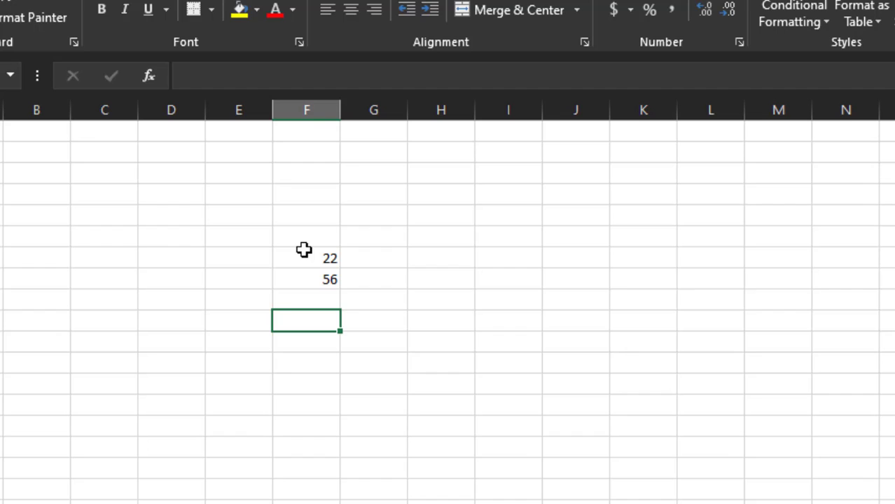
{"action": "type", "text": "="}
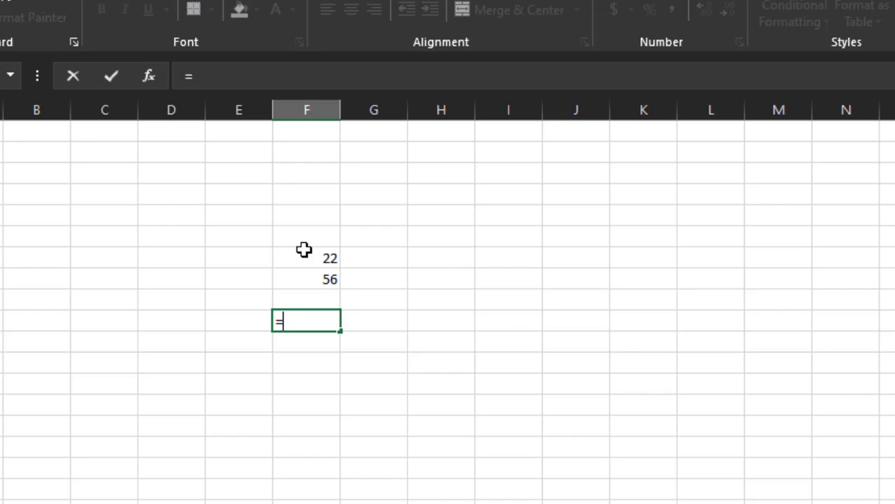
{"action": "key", "text": "Up"}
{"action": "key", "text": "Up"}
{"action": "type", "text": "+"}
{"action": "key", "text": "Up"}
{"action": "key", "text": "Up"}
{"action": "key", "text": "Up"}
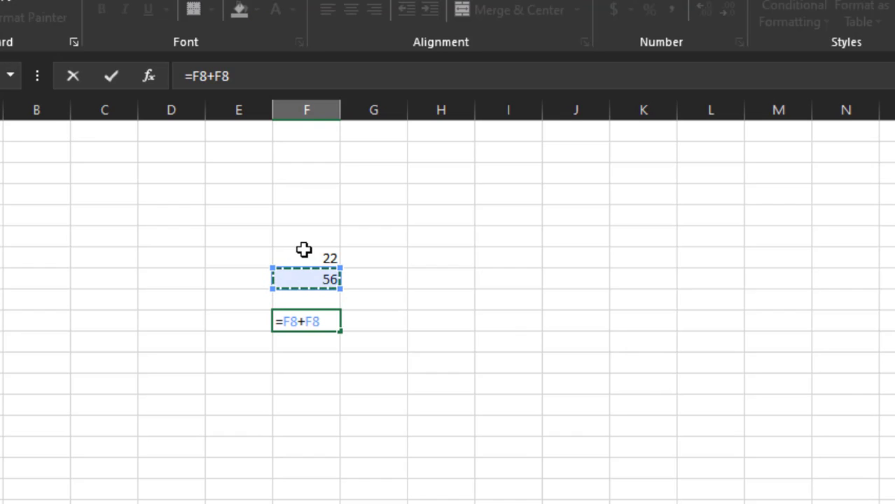
{"action": "left_click", "coordinate": [303, 249], "text": "shift"}
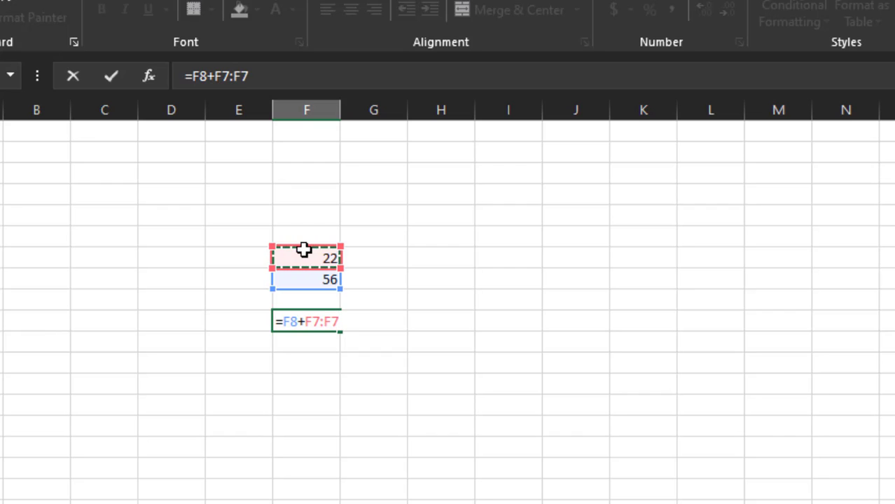
{"action": "key", "text": "BackSpace"}
{"action": "key", "text": "BackSpace"}
{"action": "key", "text": "BackSpace"}
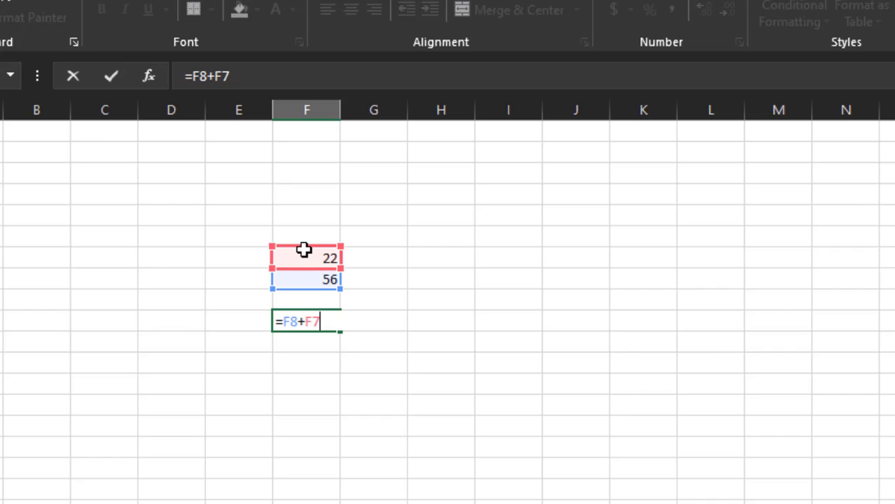
{"action": "key", "text": "Return"}
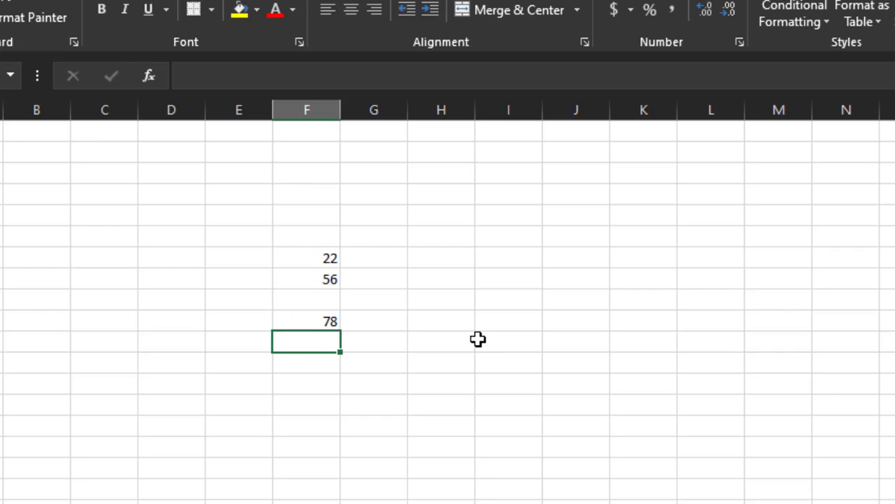
{"action": "left_click", "coordinate": [478, 339]}
- Overwrite F7 with 100 so F10 shows 156
{"action": "left_click", "coordinate": [323, 255]}
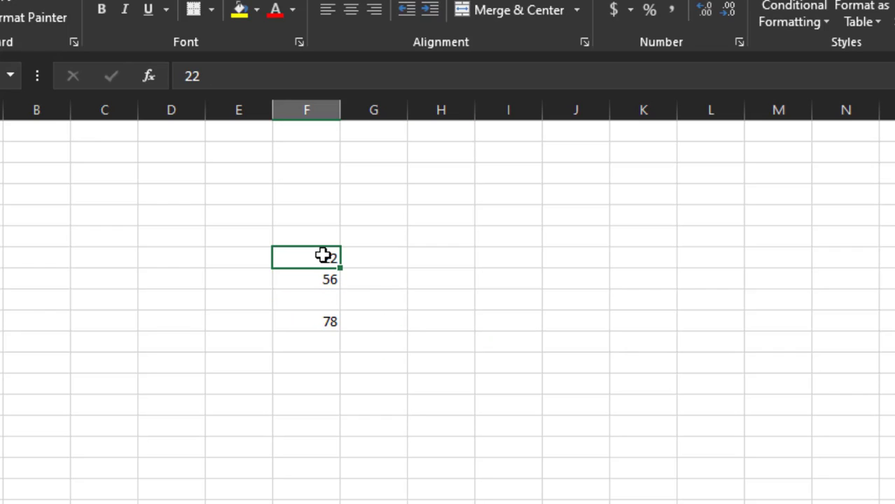
{"action": "type", "text": "100"}
{"action": "key", "text": "Return"}
{"action": "left_click", "coordinate": [655, 451]}
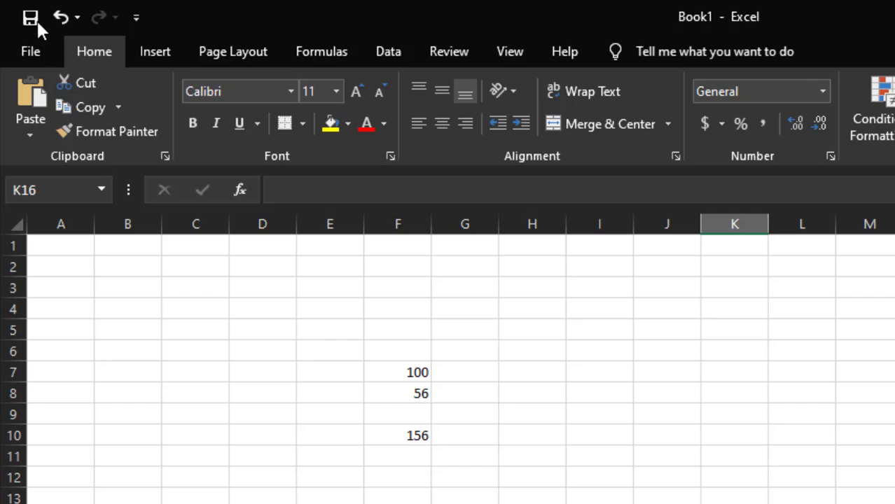
- Save Book1 to the Desktop as mstest.xlsx, close Excel, and reopen the file
{"action": "left_click", "coordinate": [35, 18]}
{"action": "left_click", "coordinate": [299, 382]}
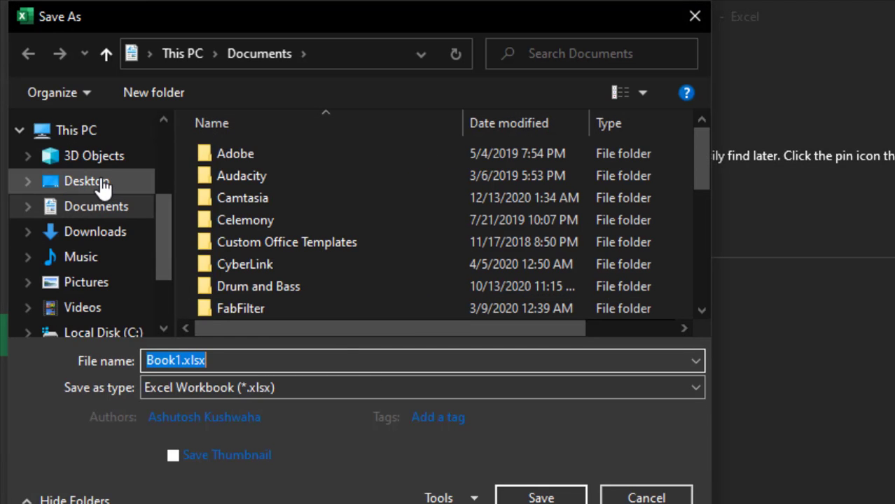
{"action": "left_click", "coordinate": [99, 183]}
{"action": "left_click", "coordinate": [224, 361]}
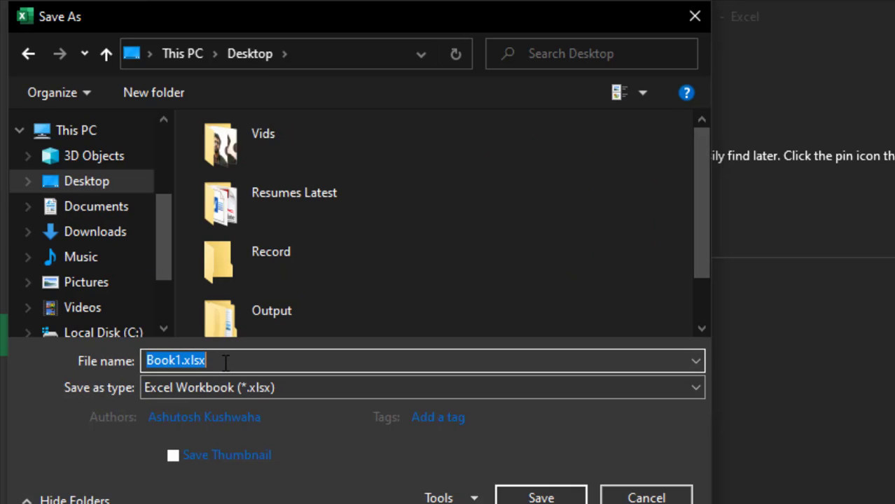
{"action": "type", "text": "mstest"}
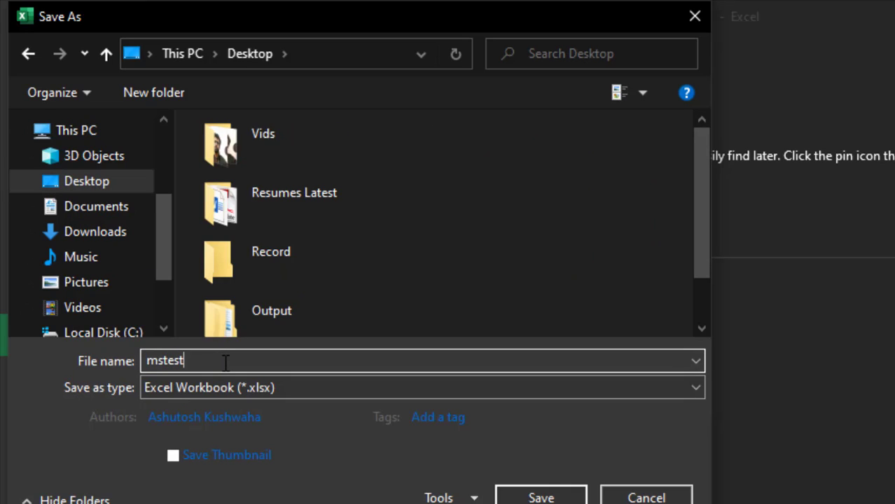
{"action": "left_click", "coordinate": [526, 497]}
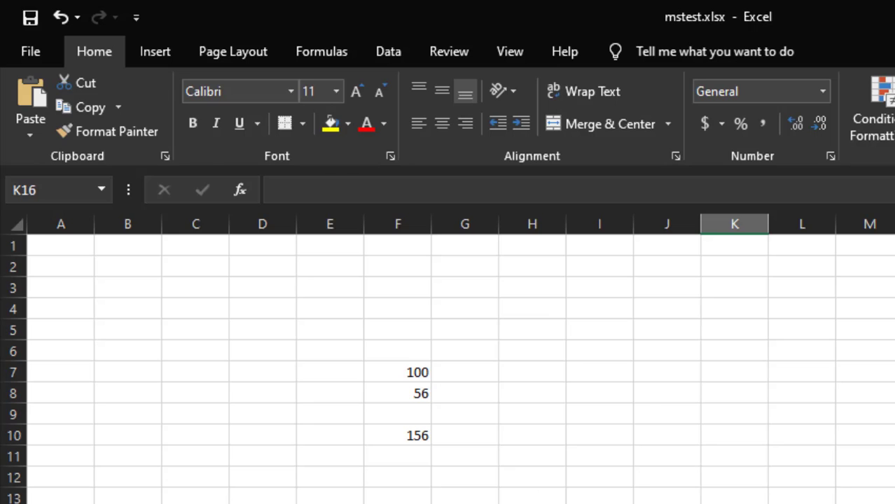
{"action": "key", "text": "alt+F4"}
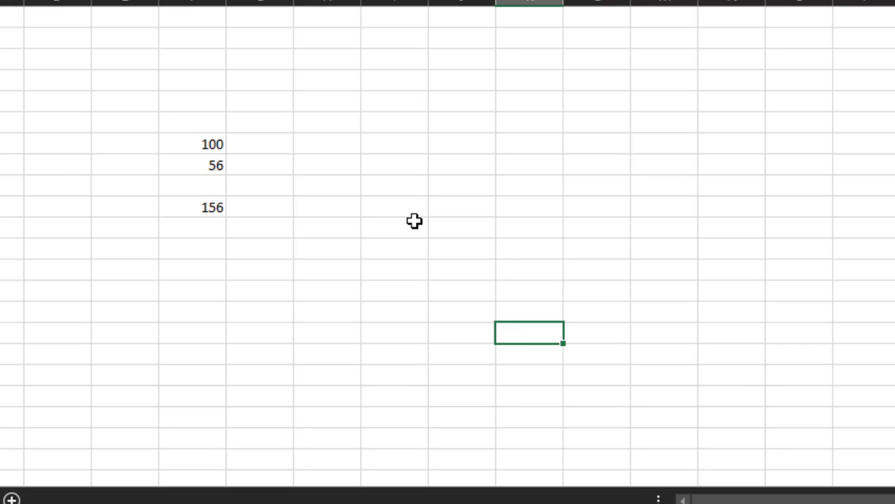
{"action": "left_click", "coordinate": [414, 221]}
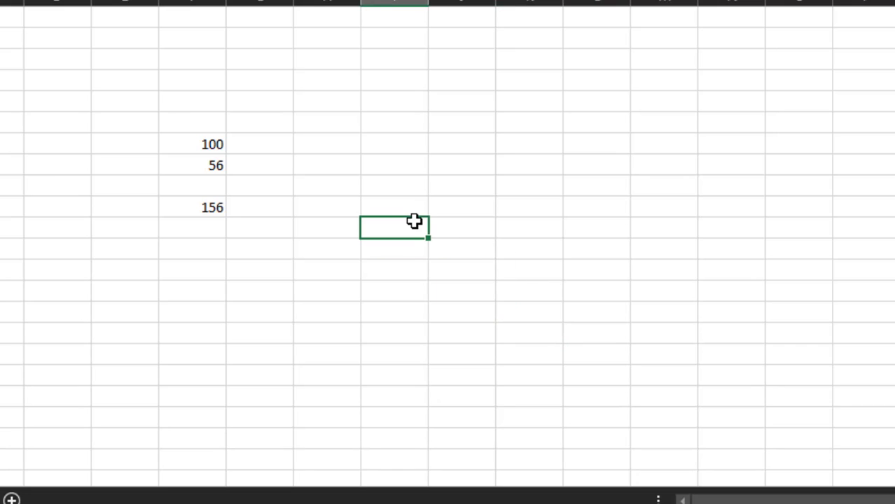
- Change F8 from 56 to 77 so the F10 total reads 177, then go to Review
{"action": "left_click", "coordinate": [208, 164]}
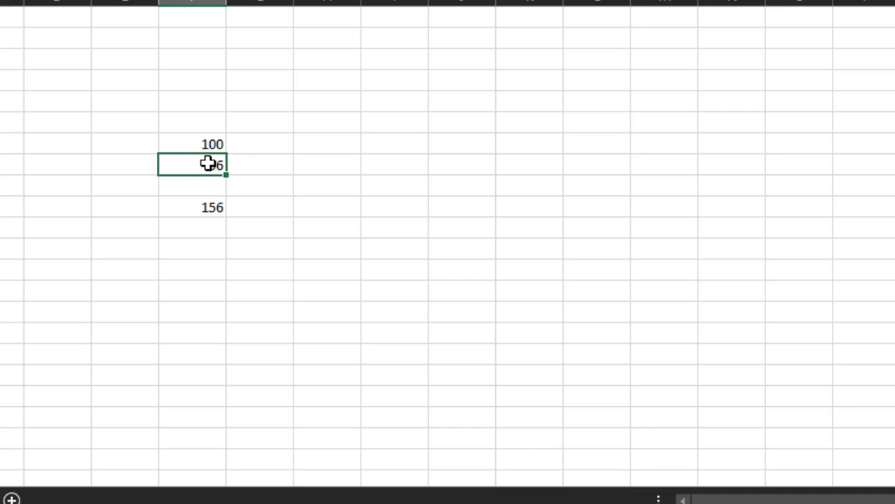
{"action": "type", "text": "77"}
{"action": "key", "text": "Return"}
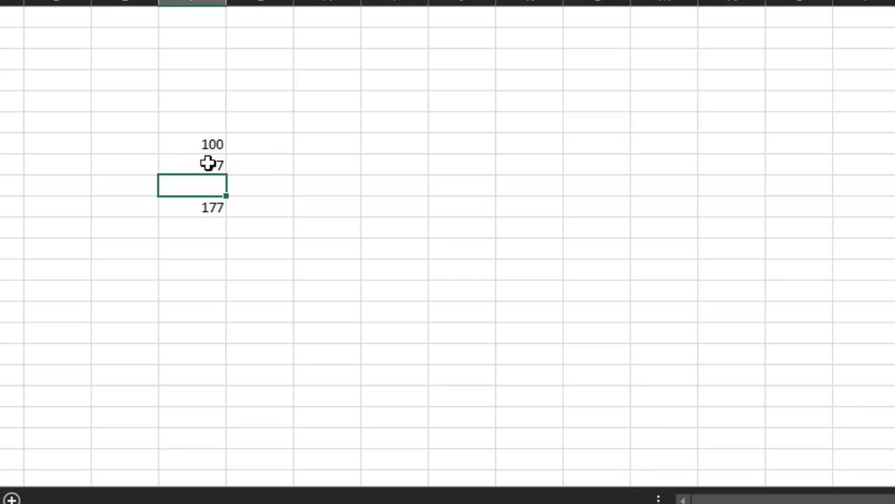
{"action": "left_click", "coordinate": [214, 208]}
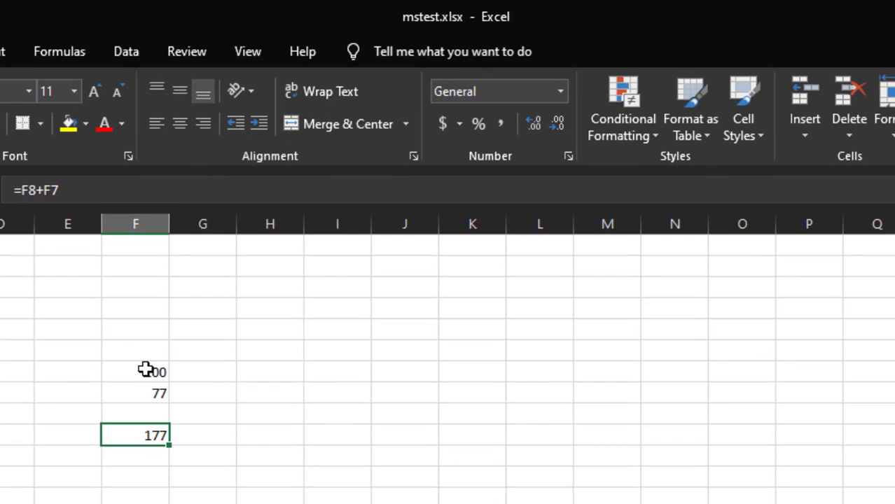
{"action": "left_click", "coordinate": [192, 160]}
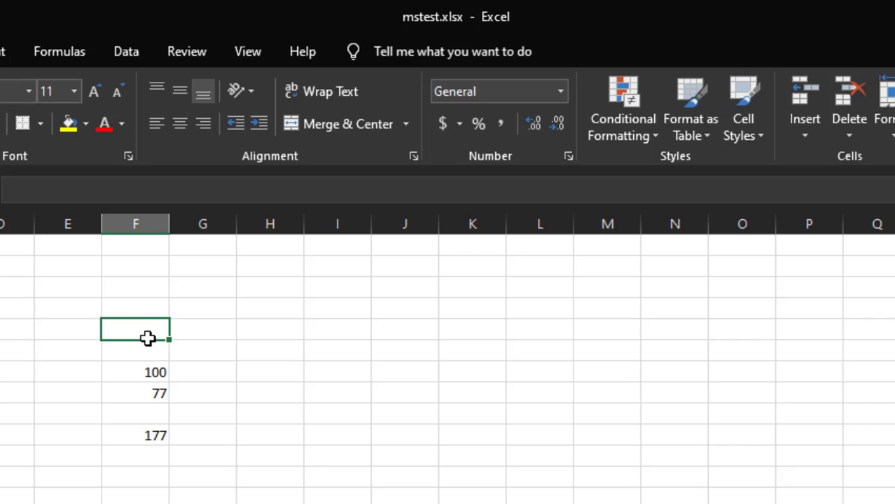
{"action": "left_click", "coordinate": [200, 54]}
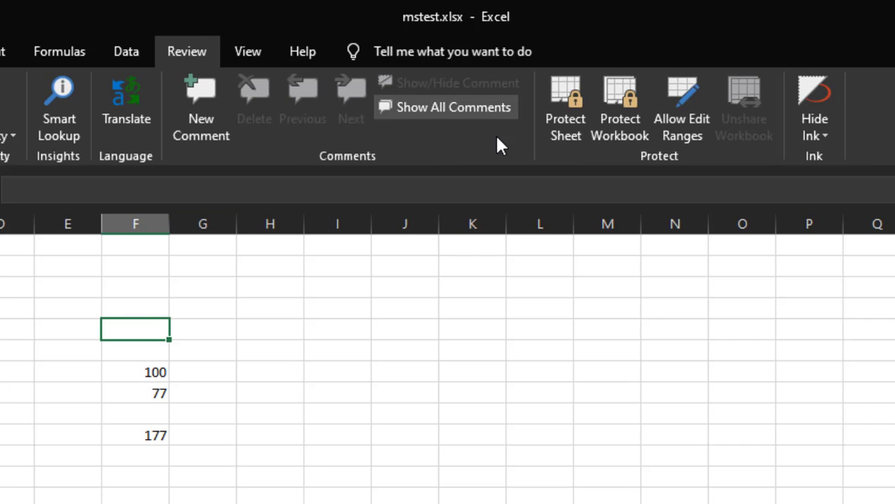
- Protect Sheet1 with a password, entering it twice, keeping locked and unlocked cells selectable
{"action": "left_click", "coordinate": [561, 136]}
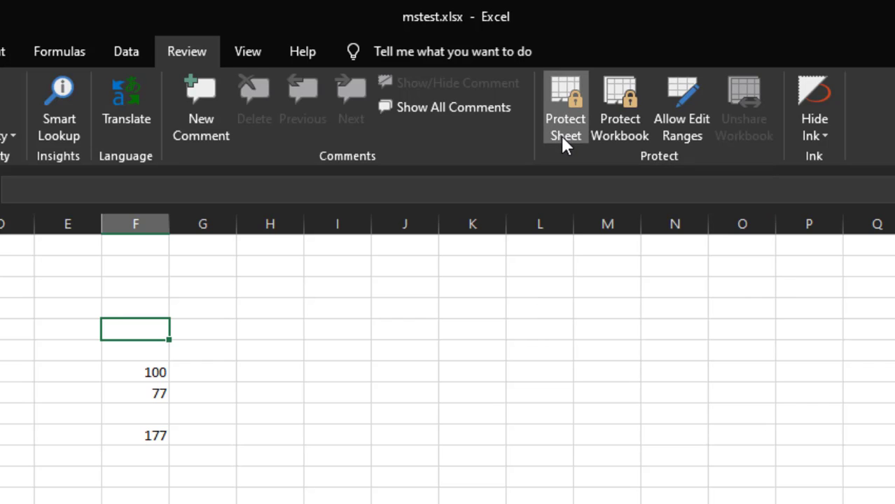
{"action": "left_click_drag", "start_coordinate": [250, 369], "coordinate": [554, 283]}
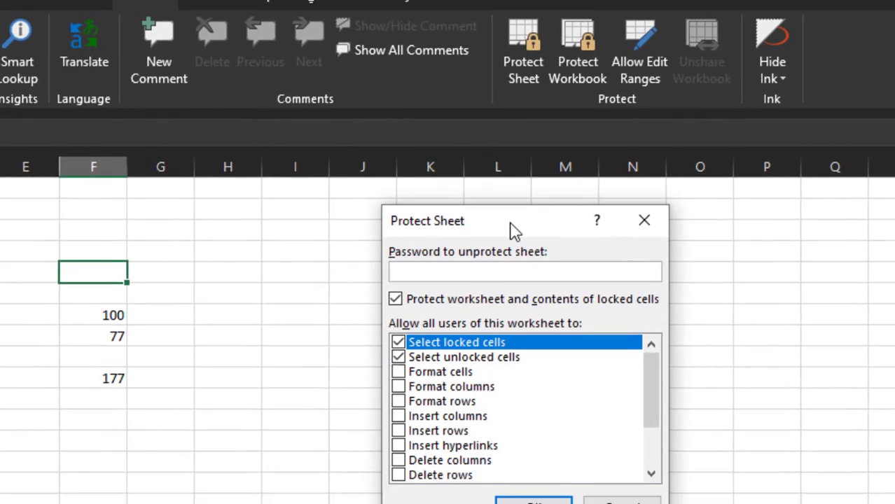
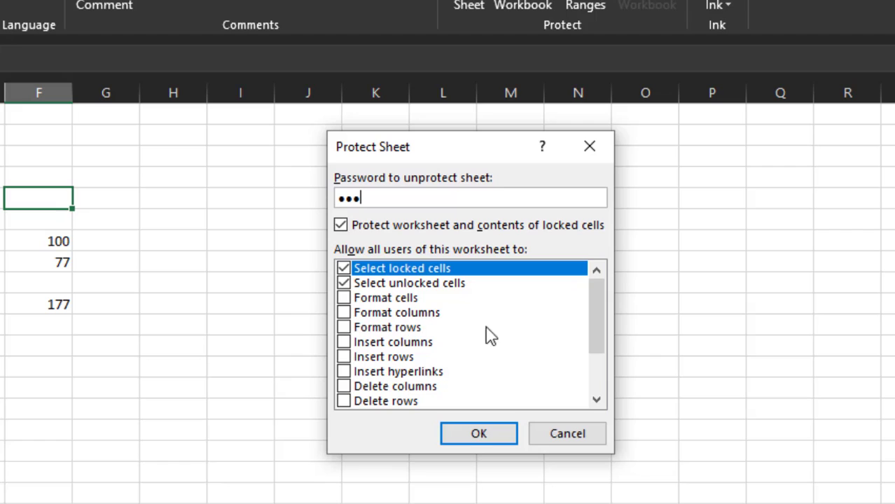
{"action": "mouse_move", "coordinate": [595, 321]}
{"action": "left_mouse_down"}
{"action": "mouse_move", "coordinate": [596, 376]}
{"action": "mouse_move", "coordinate": [597, 314]}
{"action": "left_mouse_up"}
{"action": "mouse_move", "coordinate": [593, 324]}
{"action": "left_mouse_down"}
{"action": "mouse_move", "coordinate": [595, 392]}
{"action": "mouse_move", "coordinate": [593, 312]}
{"action": "left_mouse_up"}
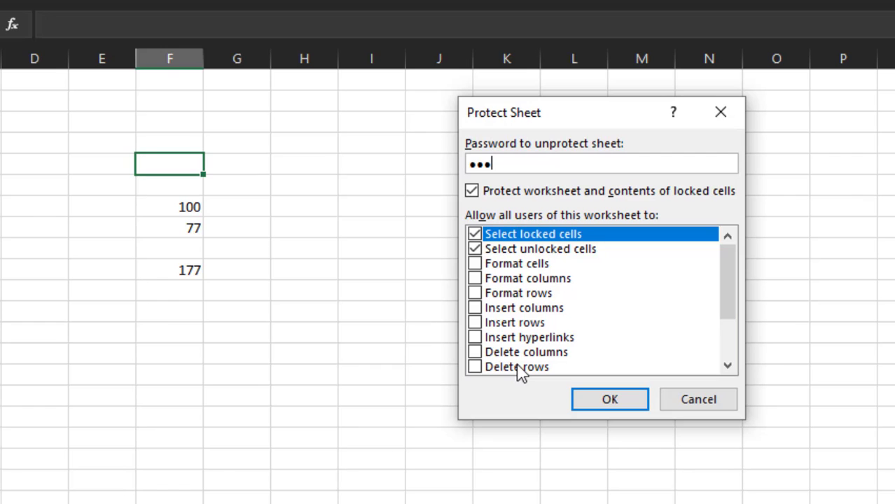
{"action": "left_click", "coordinate": [594, 402]}
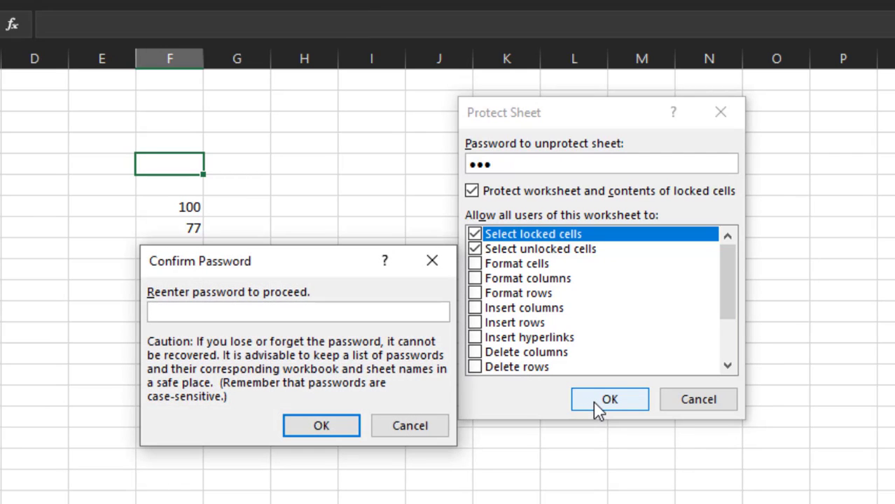
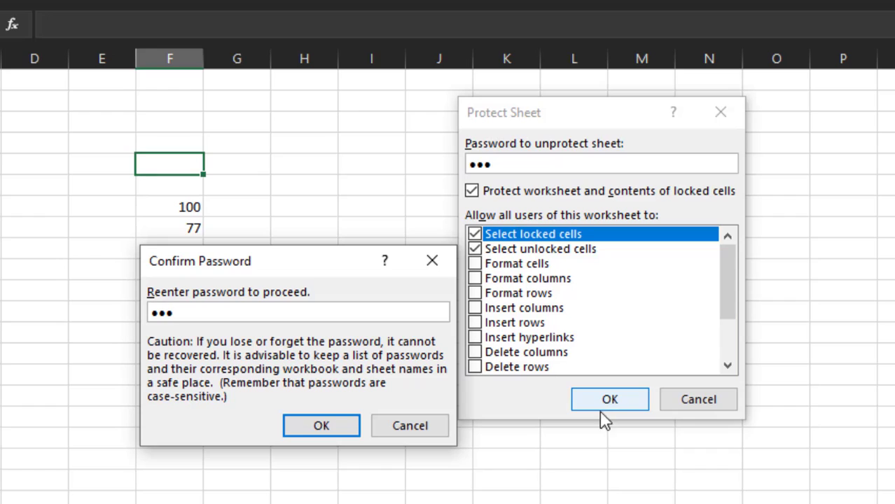
{"action": "left_click", "coordinate": [327, 433]}
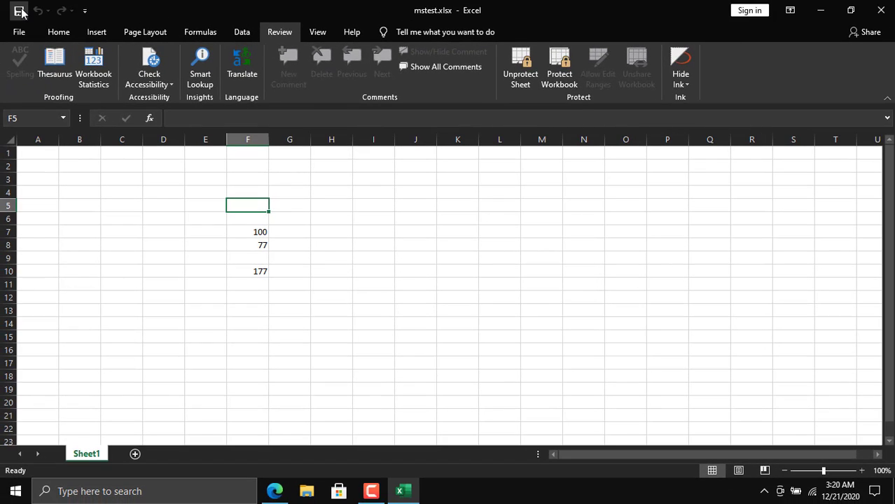
- Save the protected workbook, close Excel, and reopen mstest.xlsx from the desktop
{"action": "left_click", "coordinate": [21, 12]}
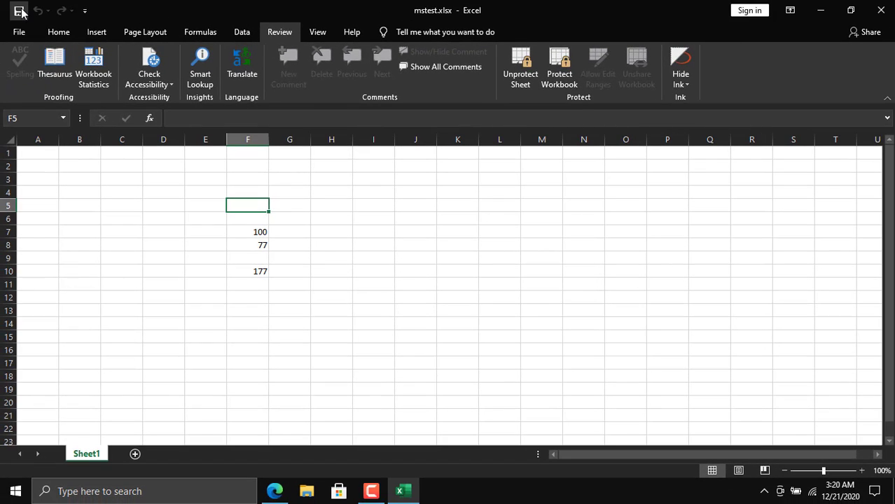
{"action": "left_click", "coordinate": [873, 20]}
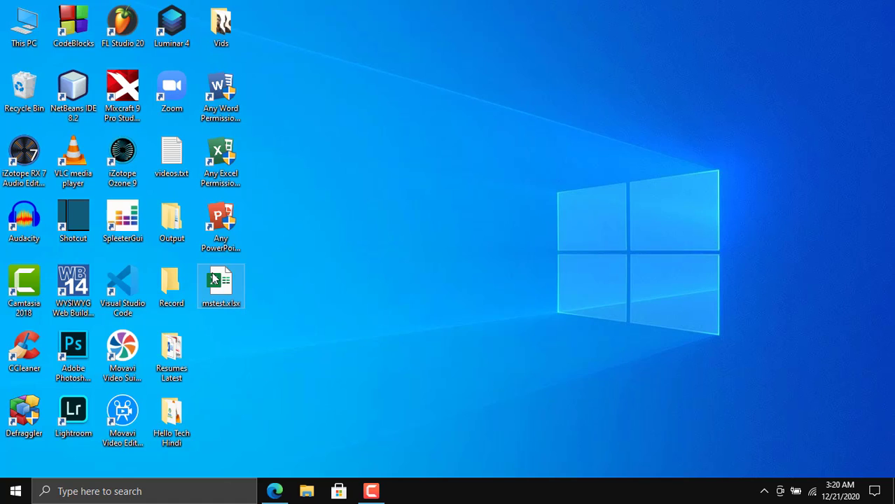
{"action": "double_click", "coordinate": [216, 279]}
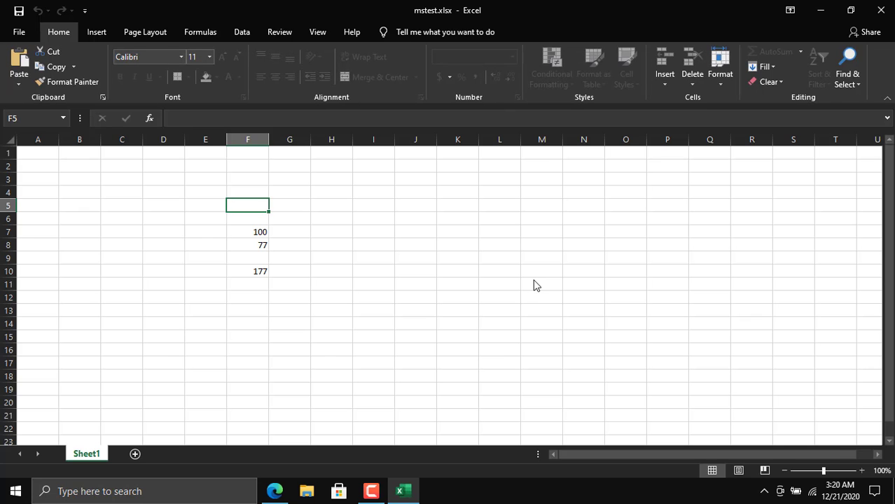
- Try deleting 100 in F7 and editing an empty column K cell, dismissing each protection warning, then close Excel
{"action": "left_click", "coordinate": [257, 231]}
{"action": "key", "text": "Delete"}
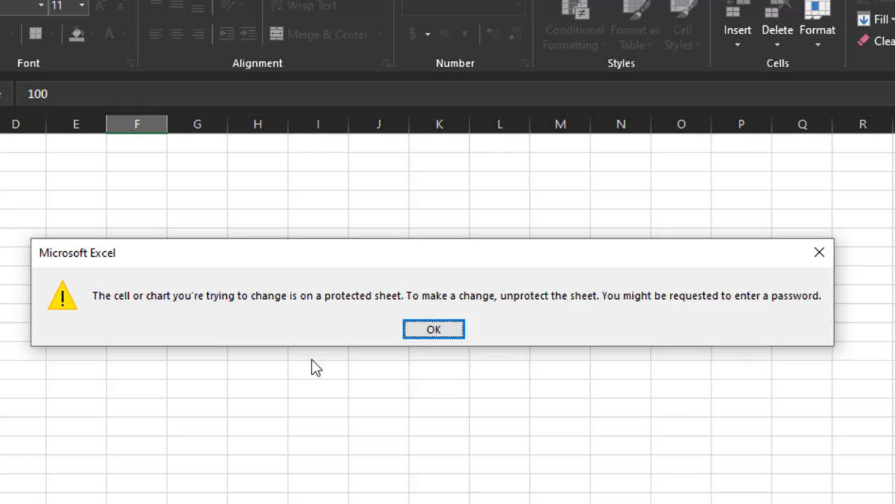
{"action": "left_click", "coordinate": [430, 326]}
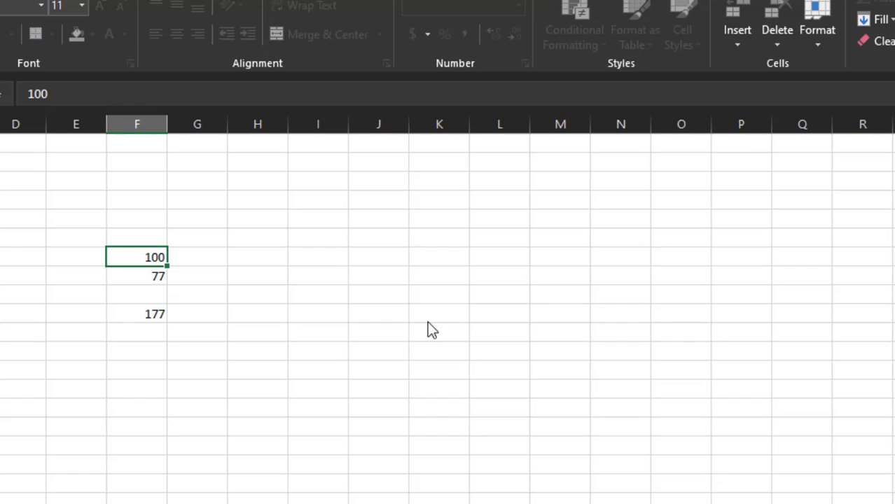
{"action": "left_click", "coordinate": [427, 321]}
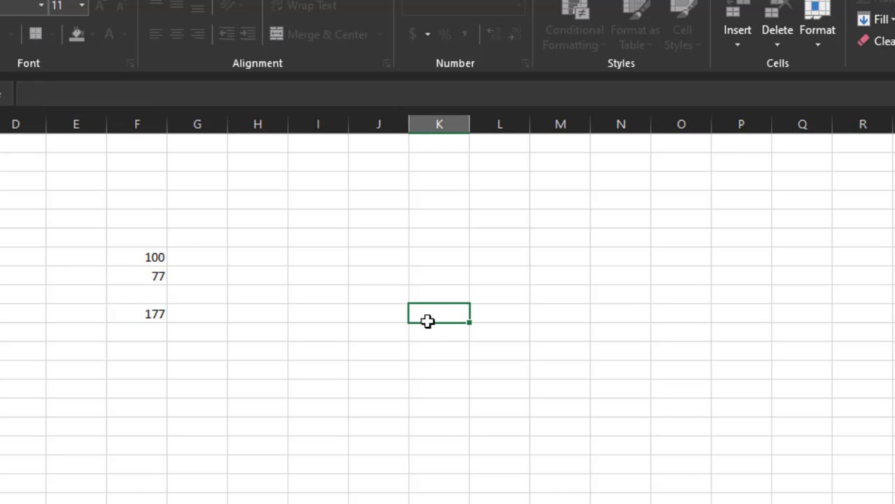
{"action": "double_click", "coordinate": [427, 322]}
{"action": "left_click", "coordinate": [427, 322]}
{"action": "left_click", "coordinate": [886, 1]}
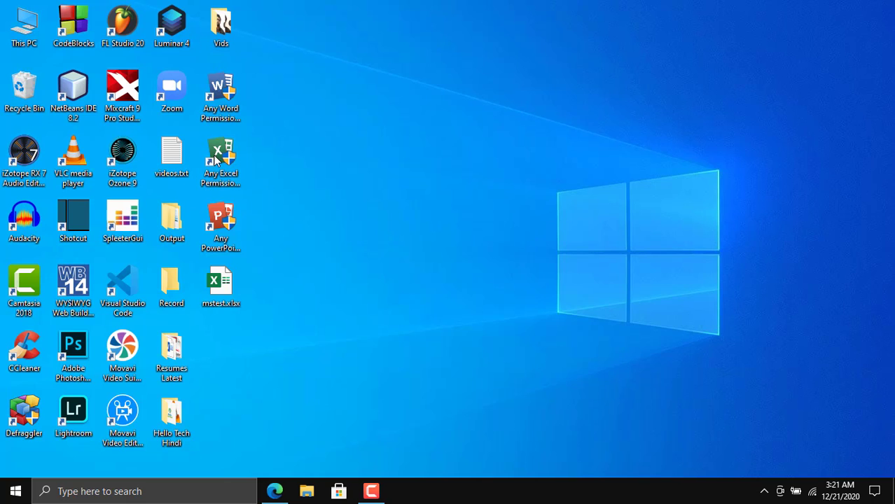
- Launch Any Excel Permissions Password Remover and add Desktop\mstest.xlsx to its file list
{"action": "double_click", "coordinate": [216, 160]}
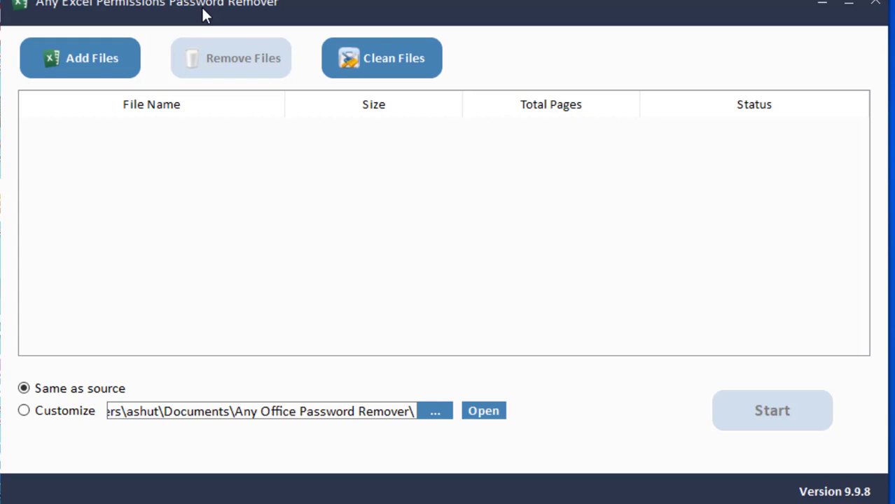
{"action": "left_click_drag", "start_coordinate": [202, 7], "coordinate": [350, 0]}
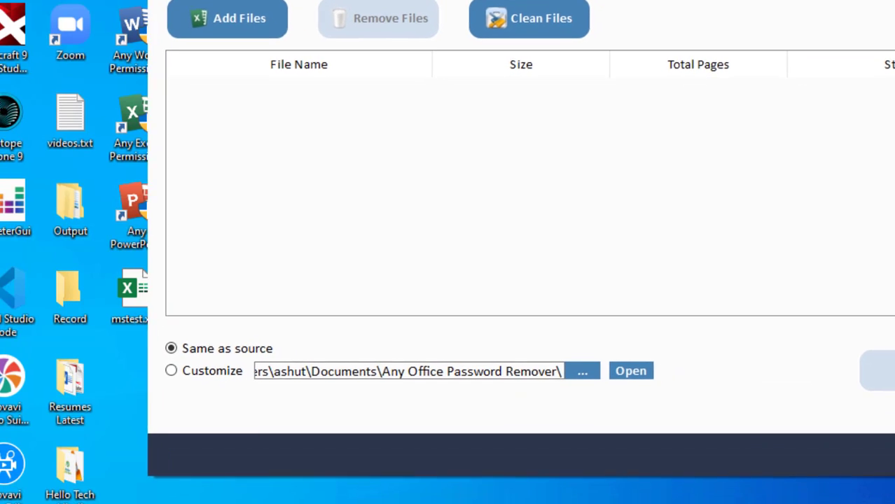
{"action": "left_click", "coordinate": [233, 31]}
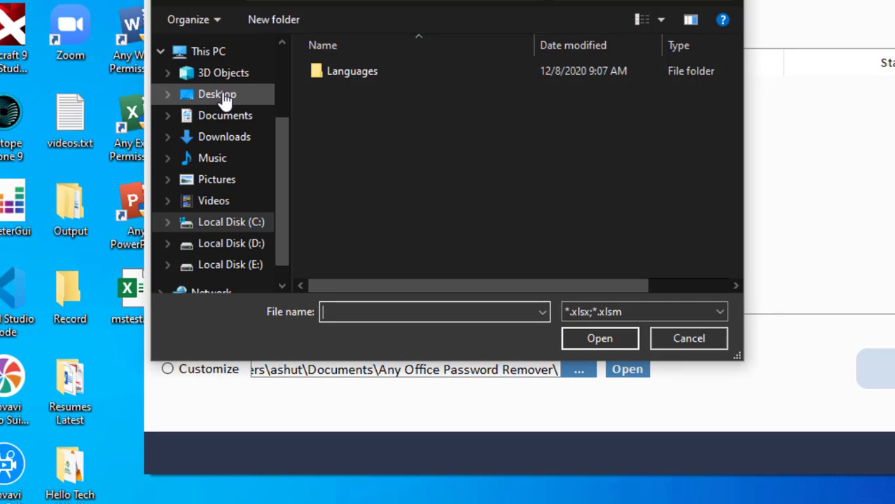
{"action": "left_click", "coordinate": [222, 94]}
{"action": "left_click", "coordinate": [352, 72]}
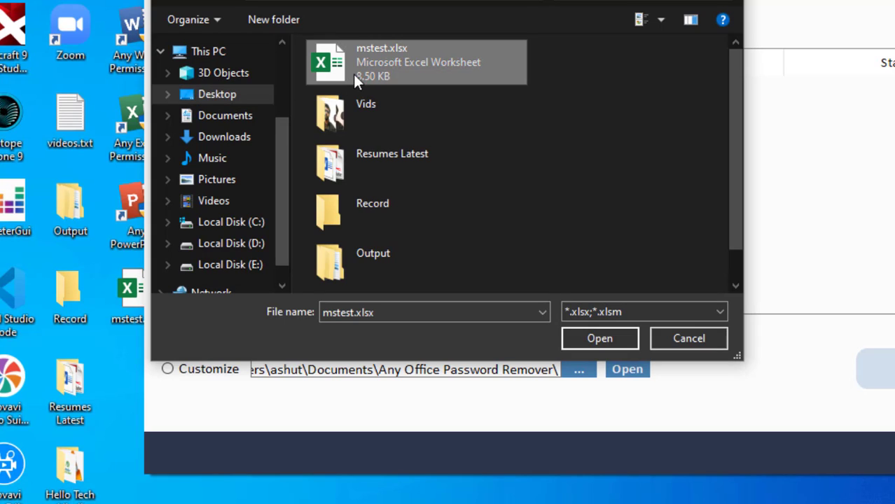
{"action": "left_click", "coordinate": [585, 339]}
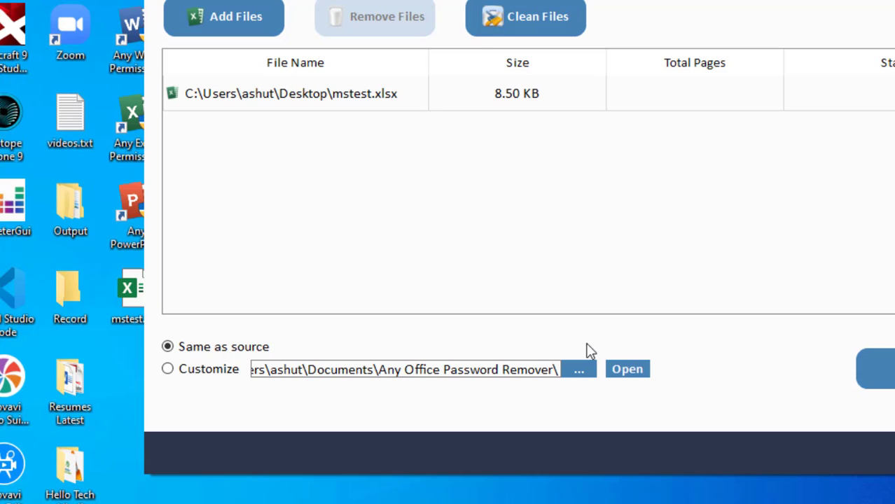
- Run the removal to create mstest_NoRestriction.xlsx, acknowledge success, and exit the remover
{"action": "left_click", "coordinate": [884, 376]}
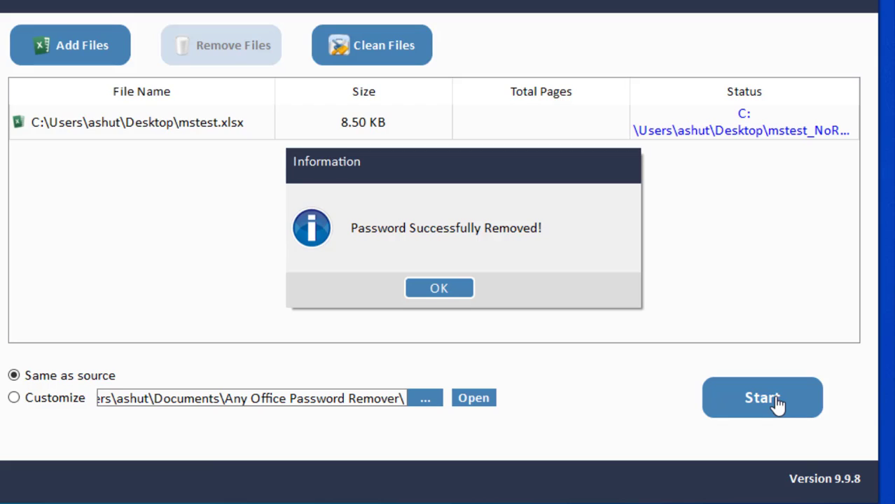
{"action": "left_click", "coordinate": [456, 293]}
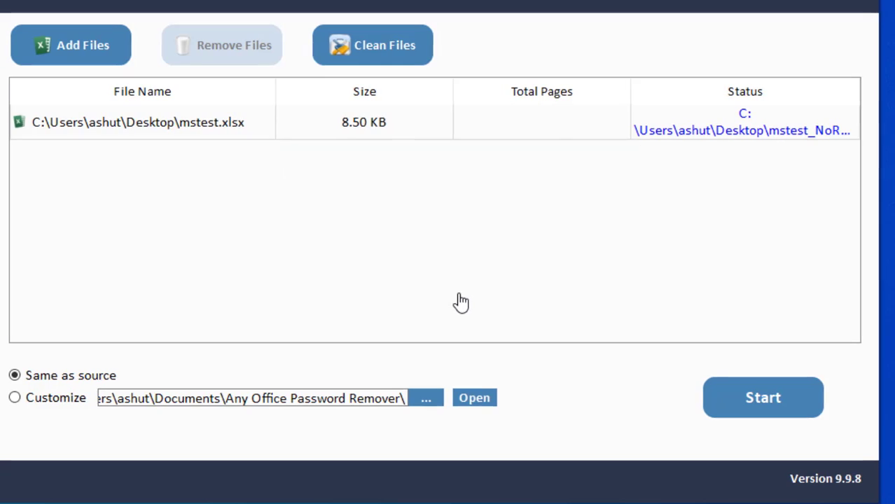
{"action": "left_click", "coordinate": [865, 4]}
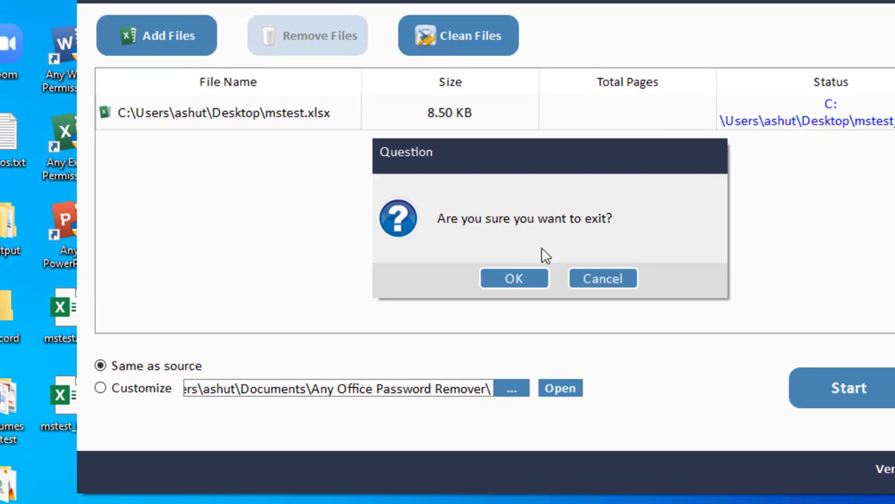
{"action": "left_click", "coordinate": [501, 278]}
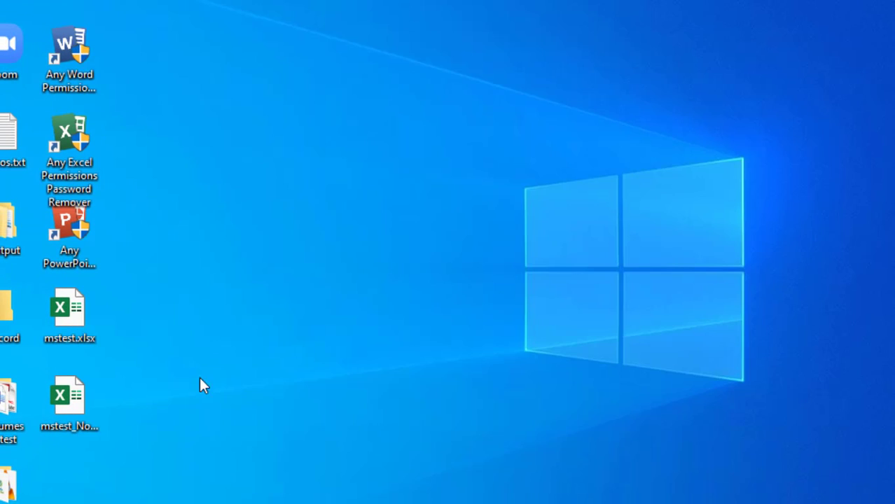
- Open mstest_NoRestriction.xlsx and enter 65456, 545, 565 and 5 down column K
{"action": "left_click", "coordinate": [63, 416]}
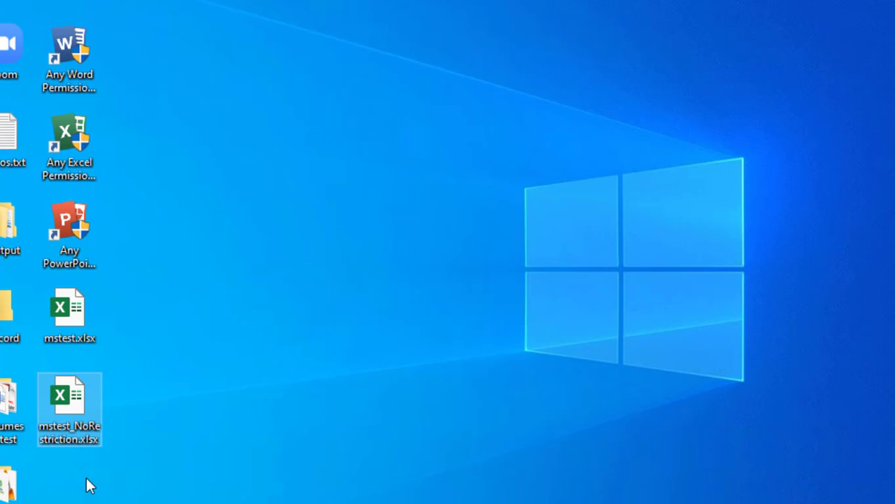
{"action": "mouse_move", "coordinate": [74, 433]}
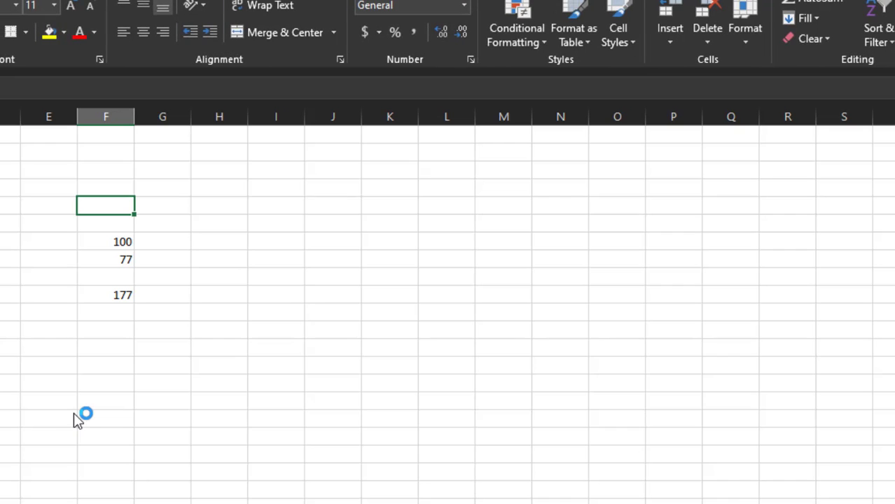
{"action": "left_click", "coordinate": [405, 255]}
{"action": "type", "text": "65456"}
{"action": "key", "text": "Return"}
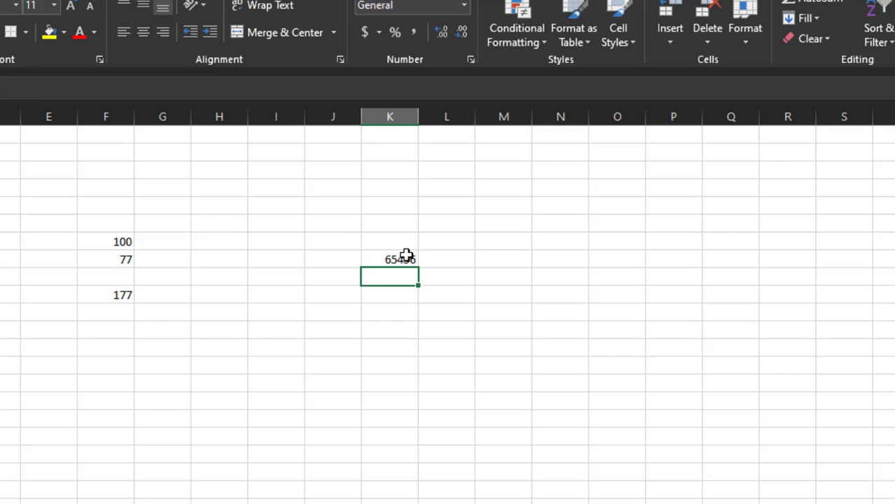
{"action": "type", "text": "545"}
{"action": "key", "text": "Return"}
{"action": "type", "text": "565"}
{"action": "key", "text": "Return"}
{"action": "type", "text": "5"}
{"action": "key", "text": "Return"}
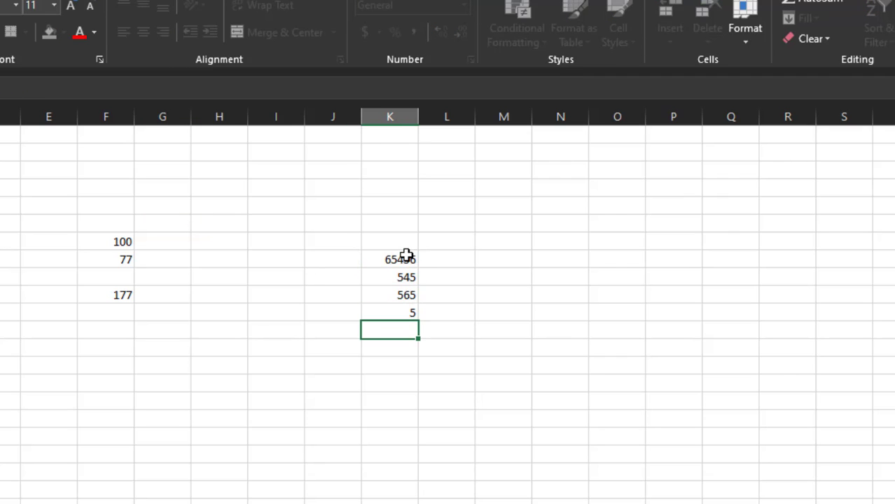
- Overwrite the 100 in F7 with 33, confirm F10 now totals 110, and close Excel
{"action": "left_click", "coordinate": [121, 240]}
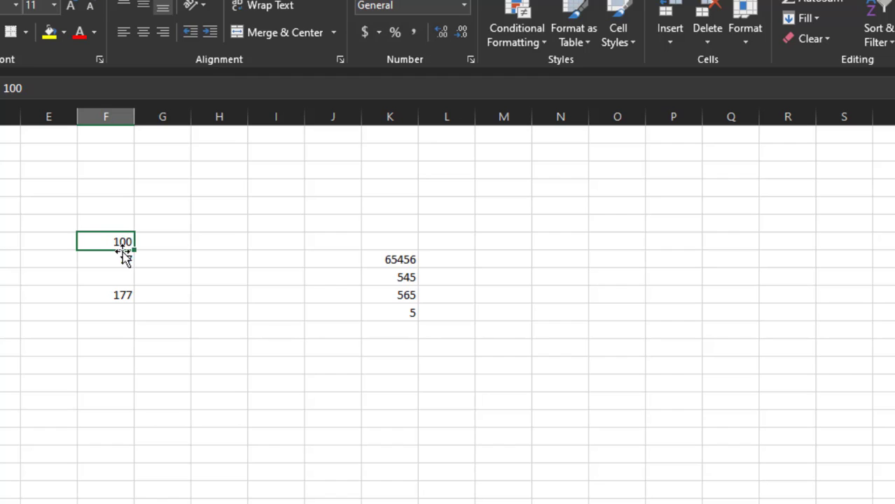
{"action": "key", "text": "ctrl+z"}
{"action": "left_click", "coordinate": [124, 241]}
{"action": "type", "text": "33"}
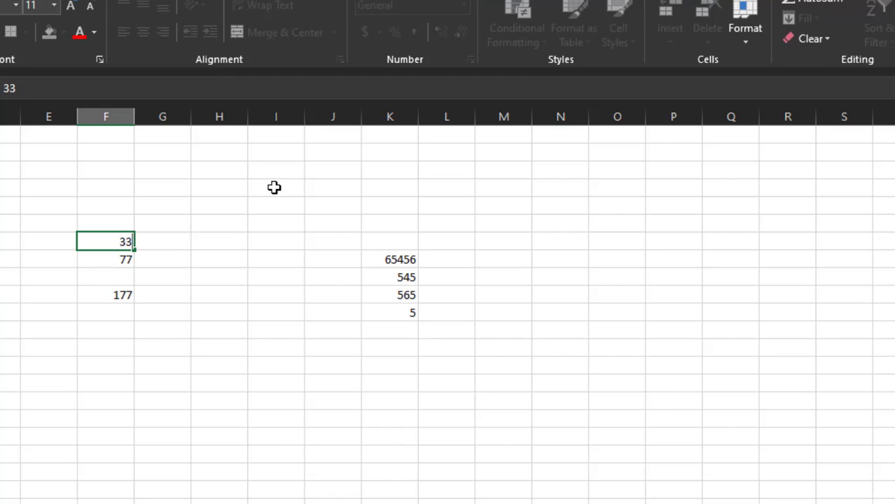
{"action": "key", "text": "Return"}
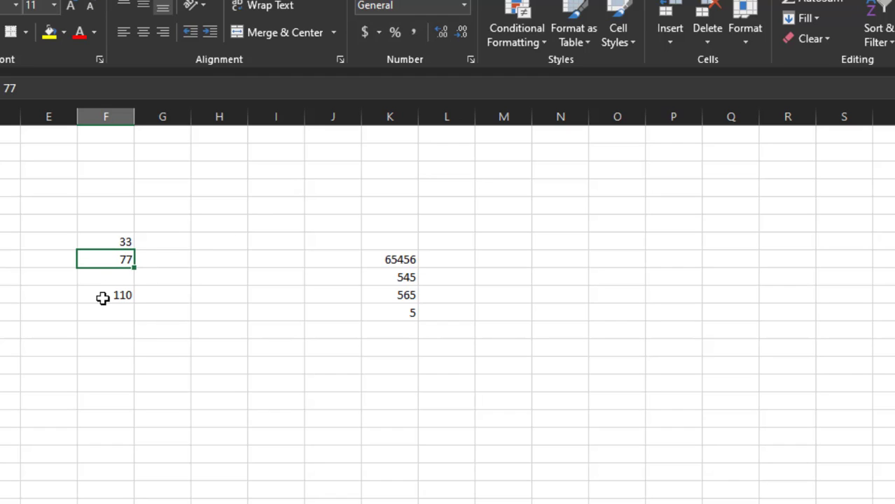
{"action": "left_click", "coordinate": [103, 298]}
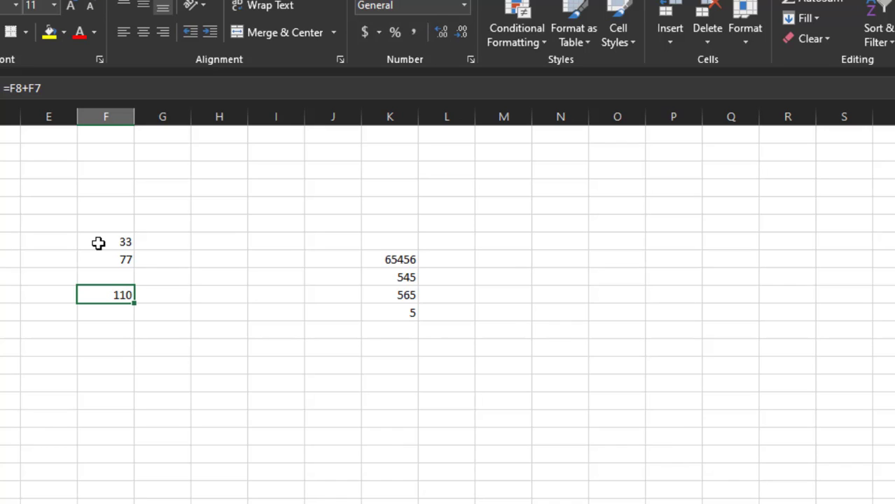
{"action": "left_click", "coordinate": [98, 242]}
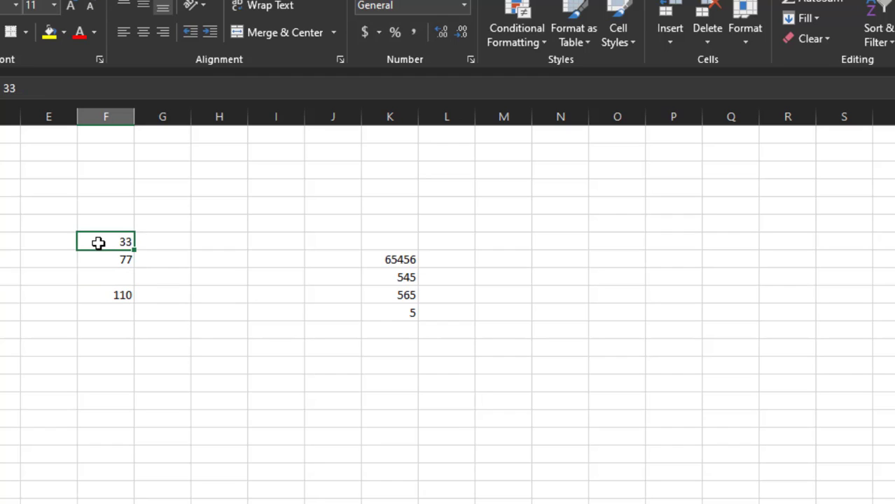
{"action": "left_click", "coordinate": [97, 288]}
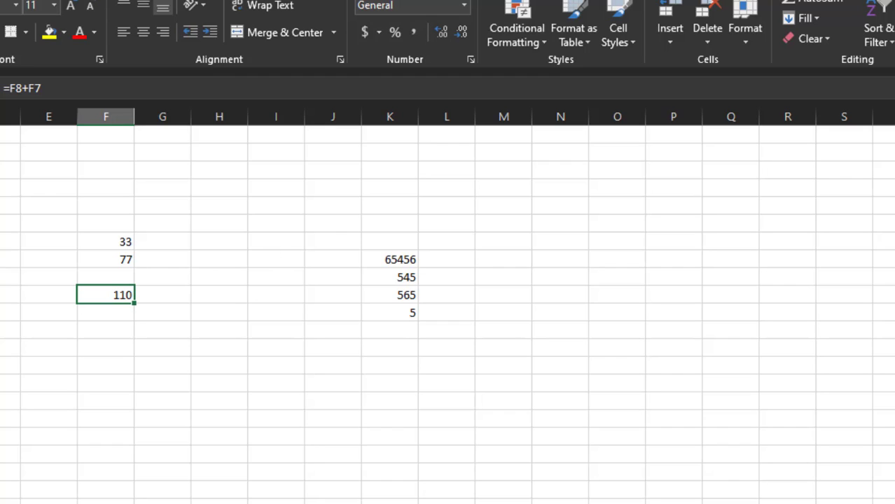
{"action": "key", "text": "alt+F4"}
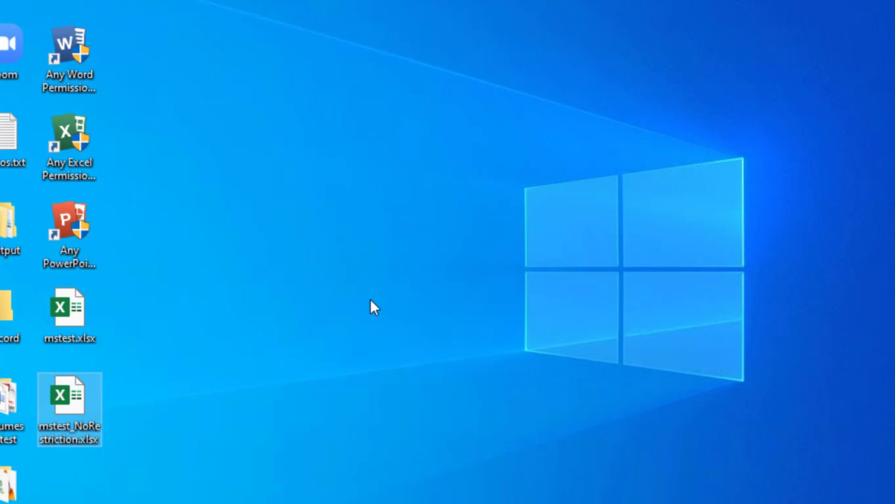